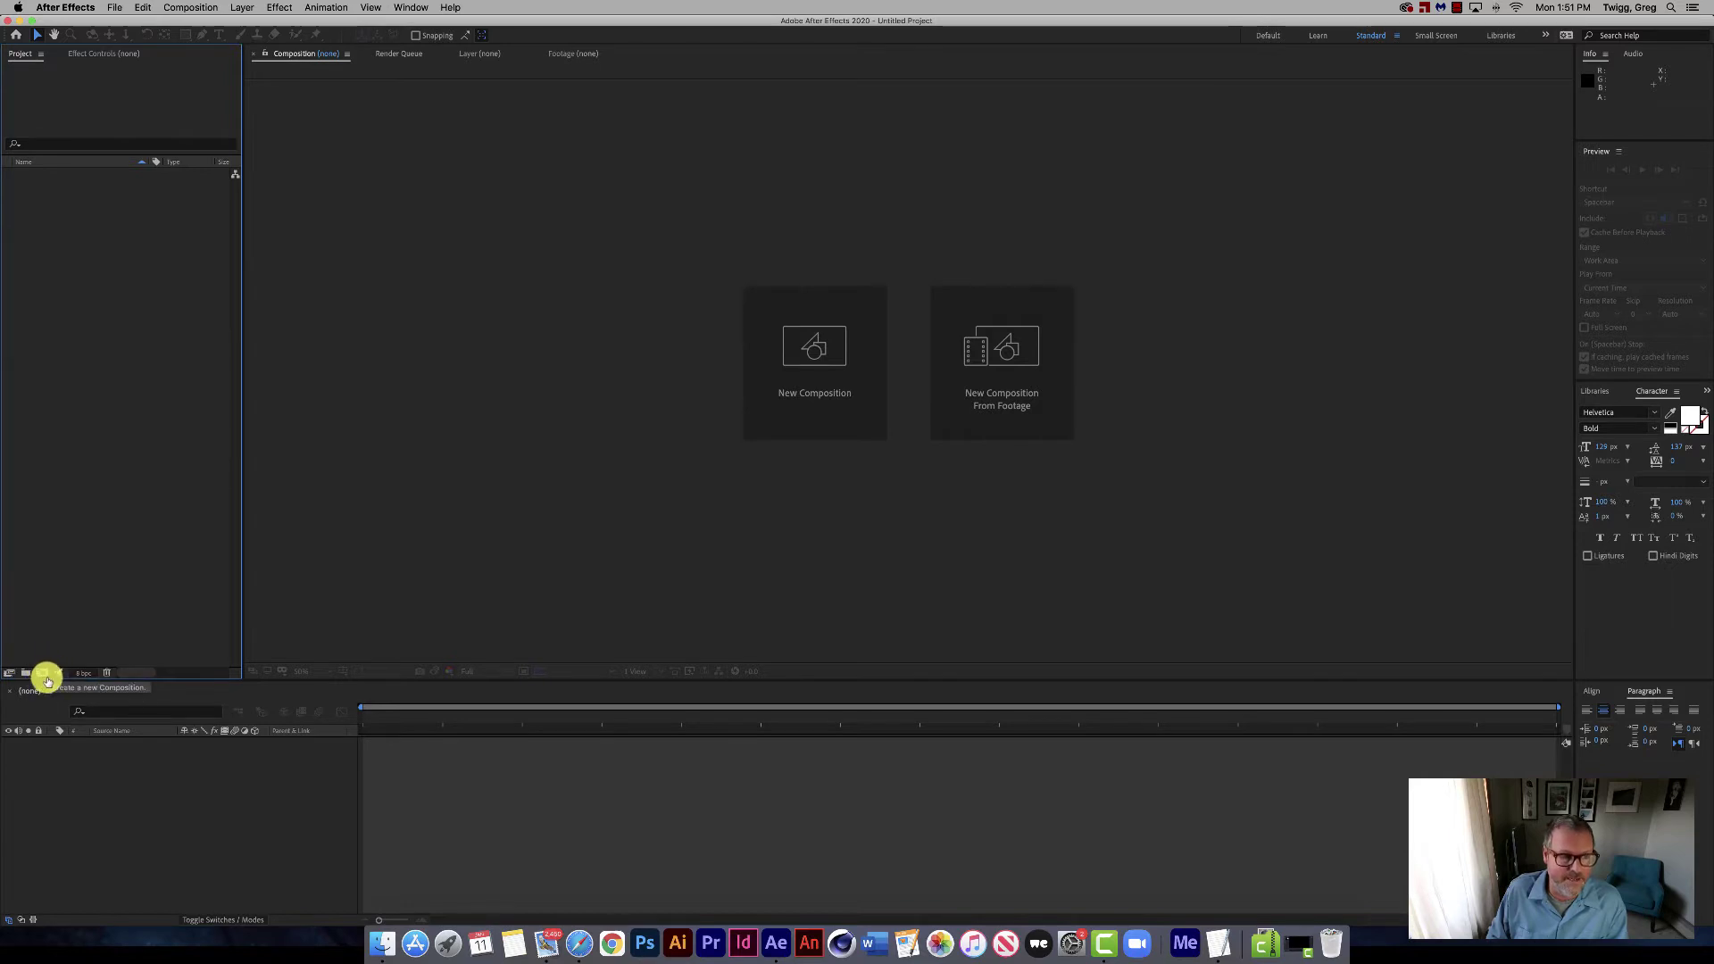
Create a new composition from the Project panel and name it '3D Space 1'.
click(117, 8)
mouse_move(118, 24)
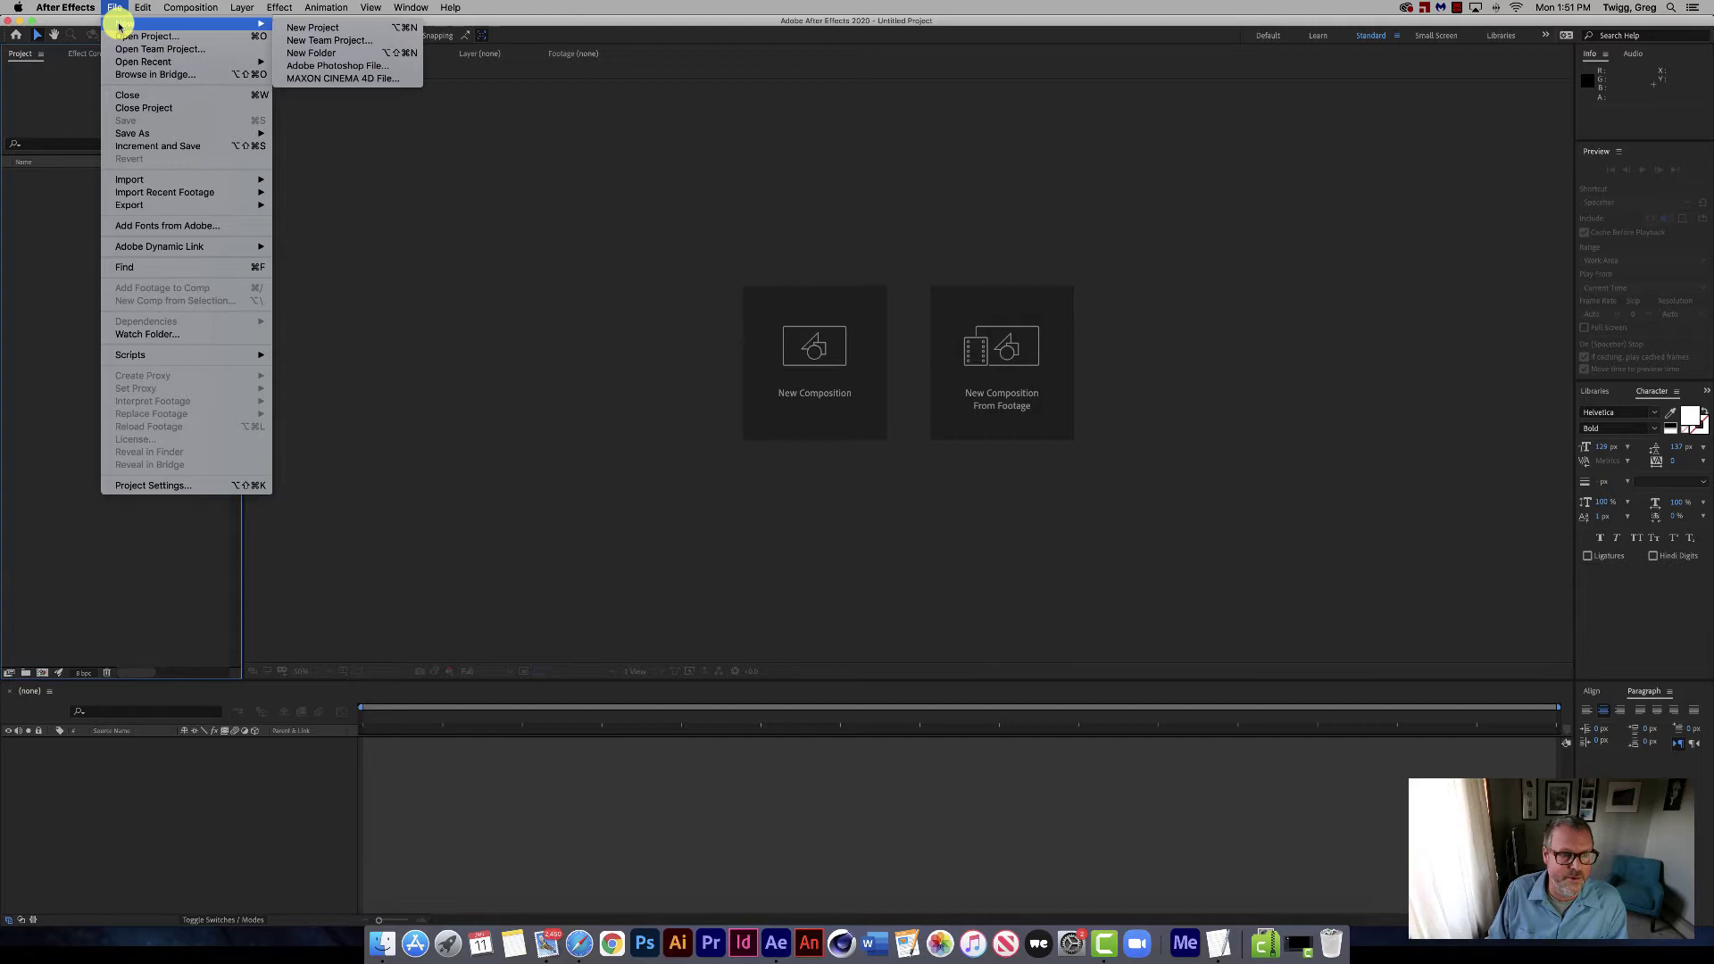
mouse_move(191, 8)
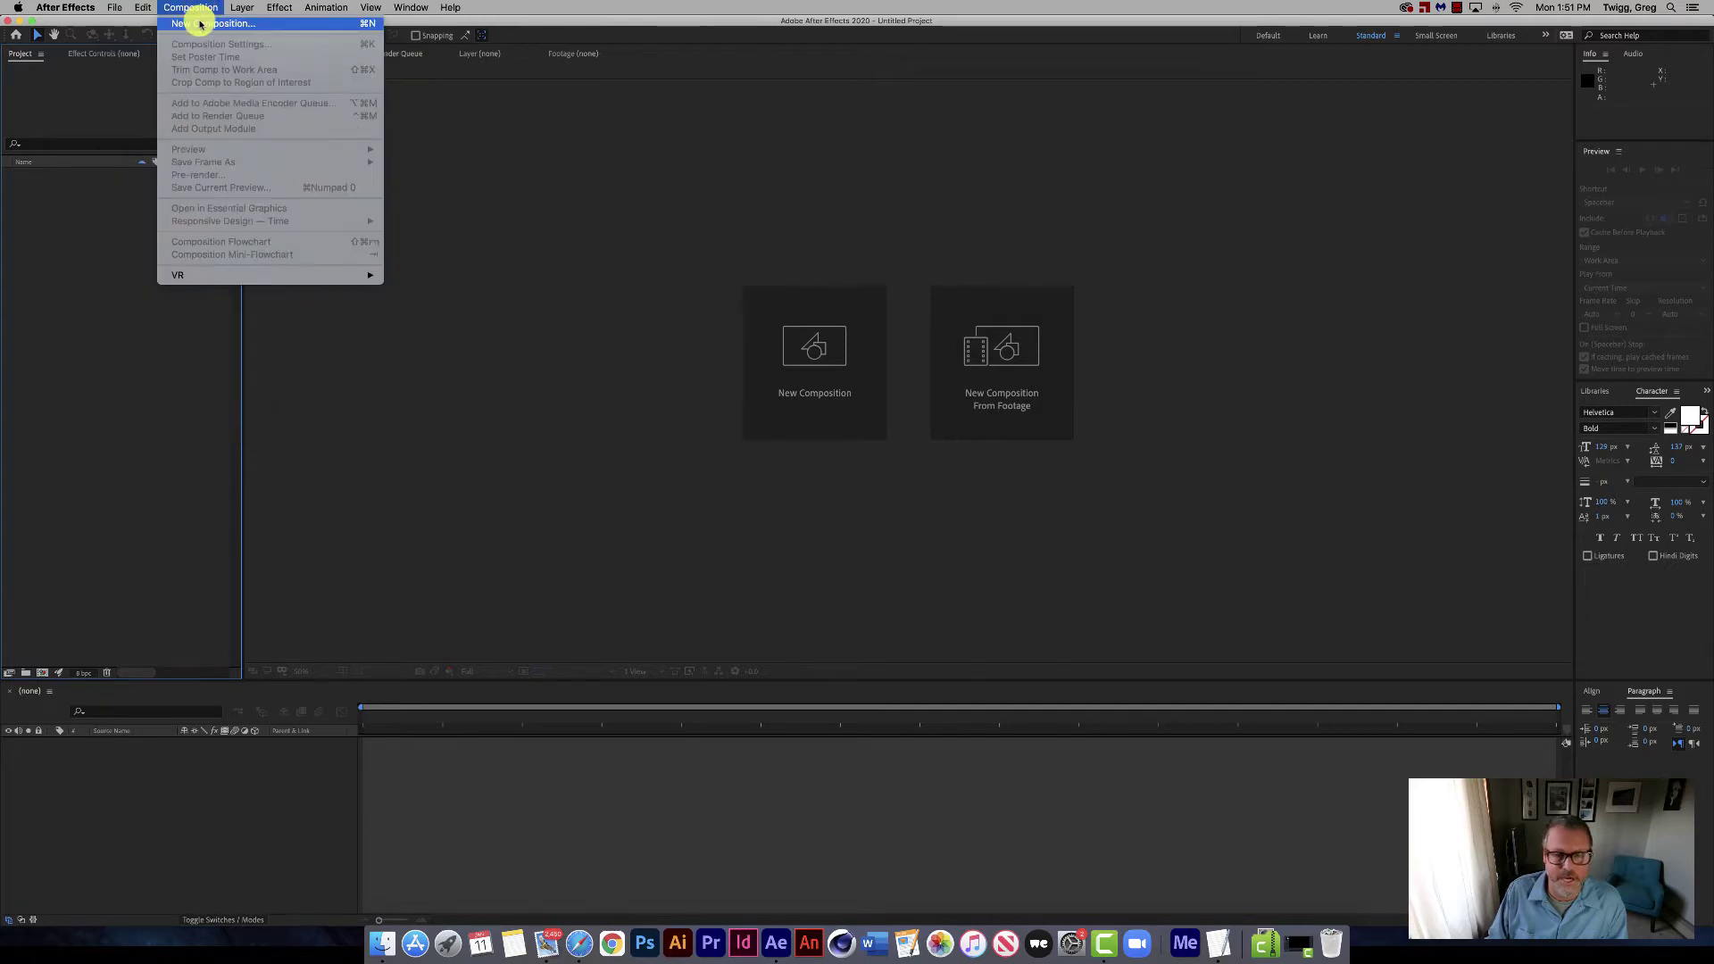
click(196, 11)
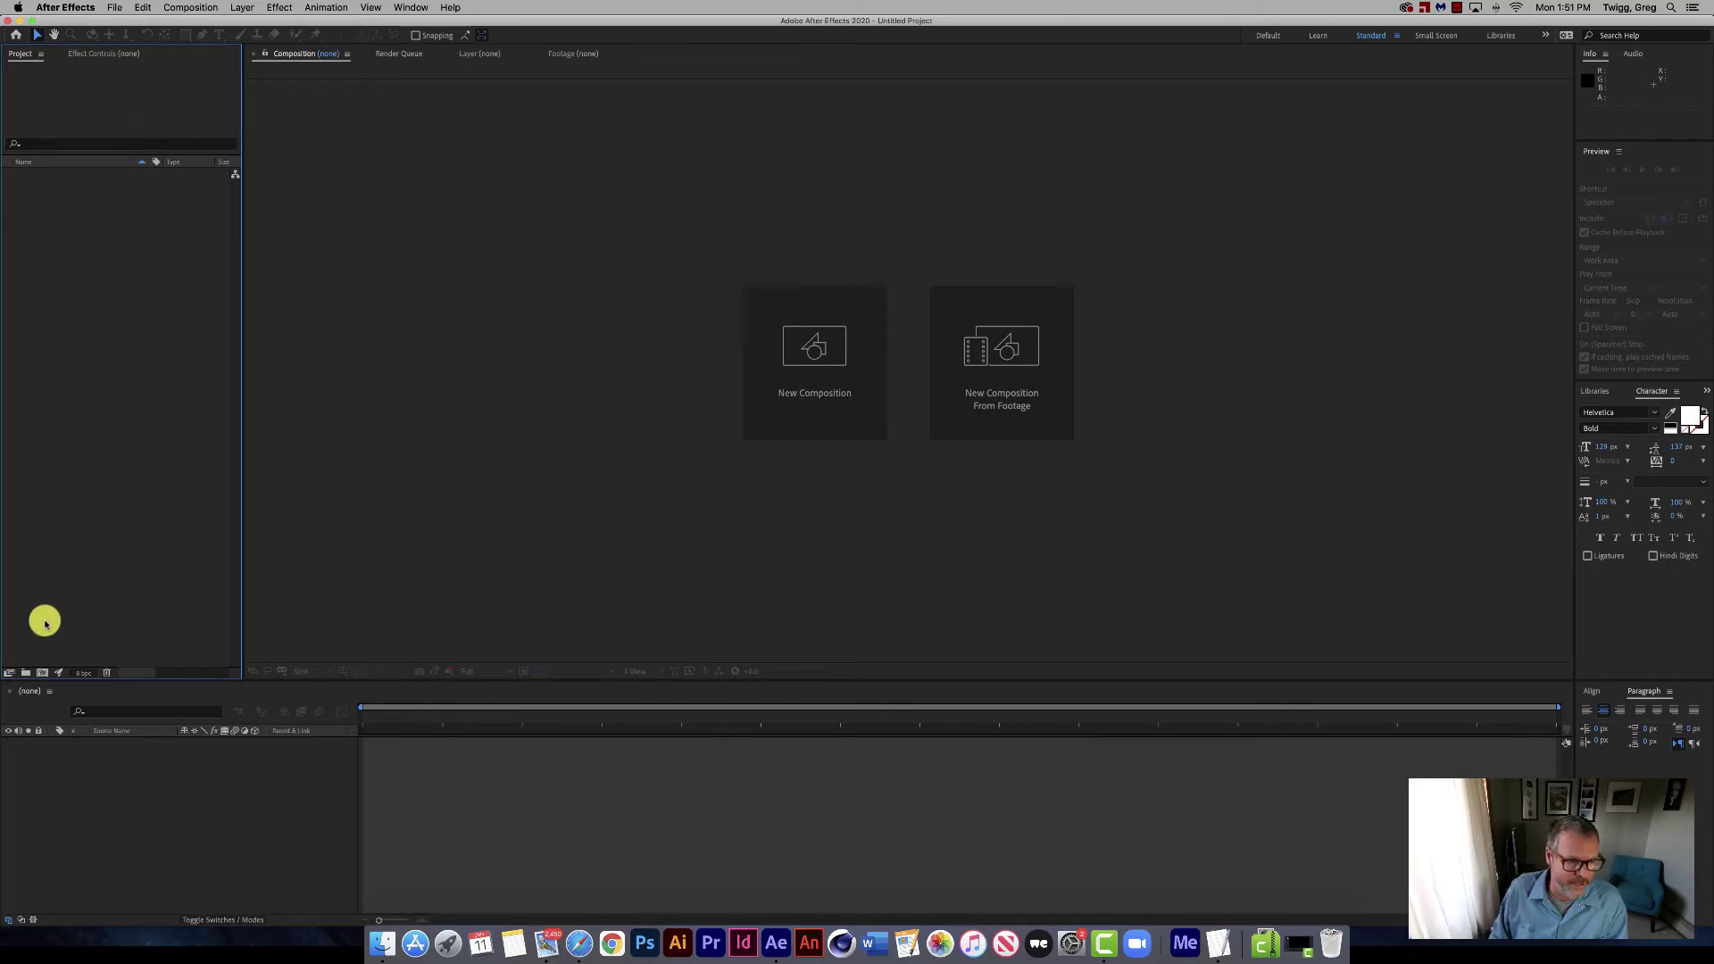
click(42, 675)
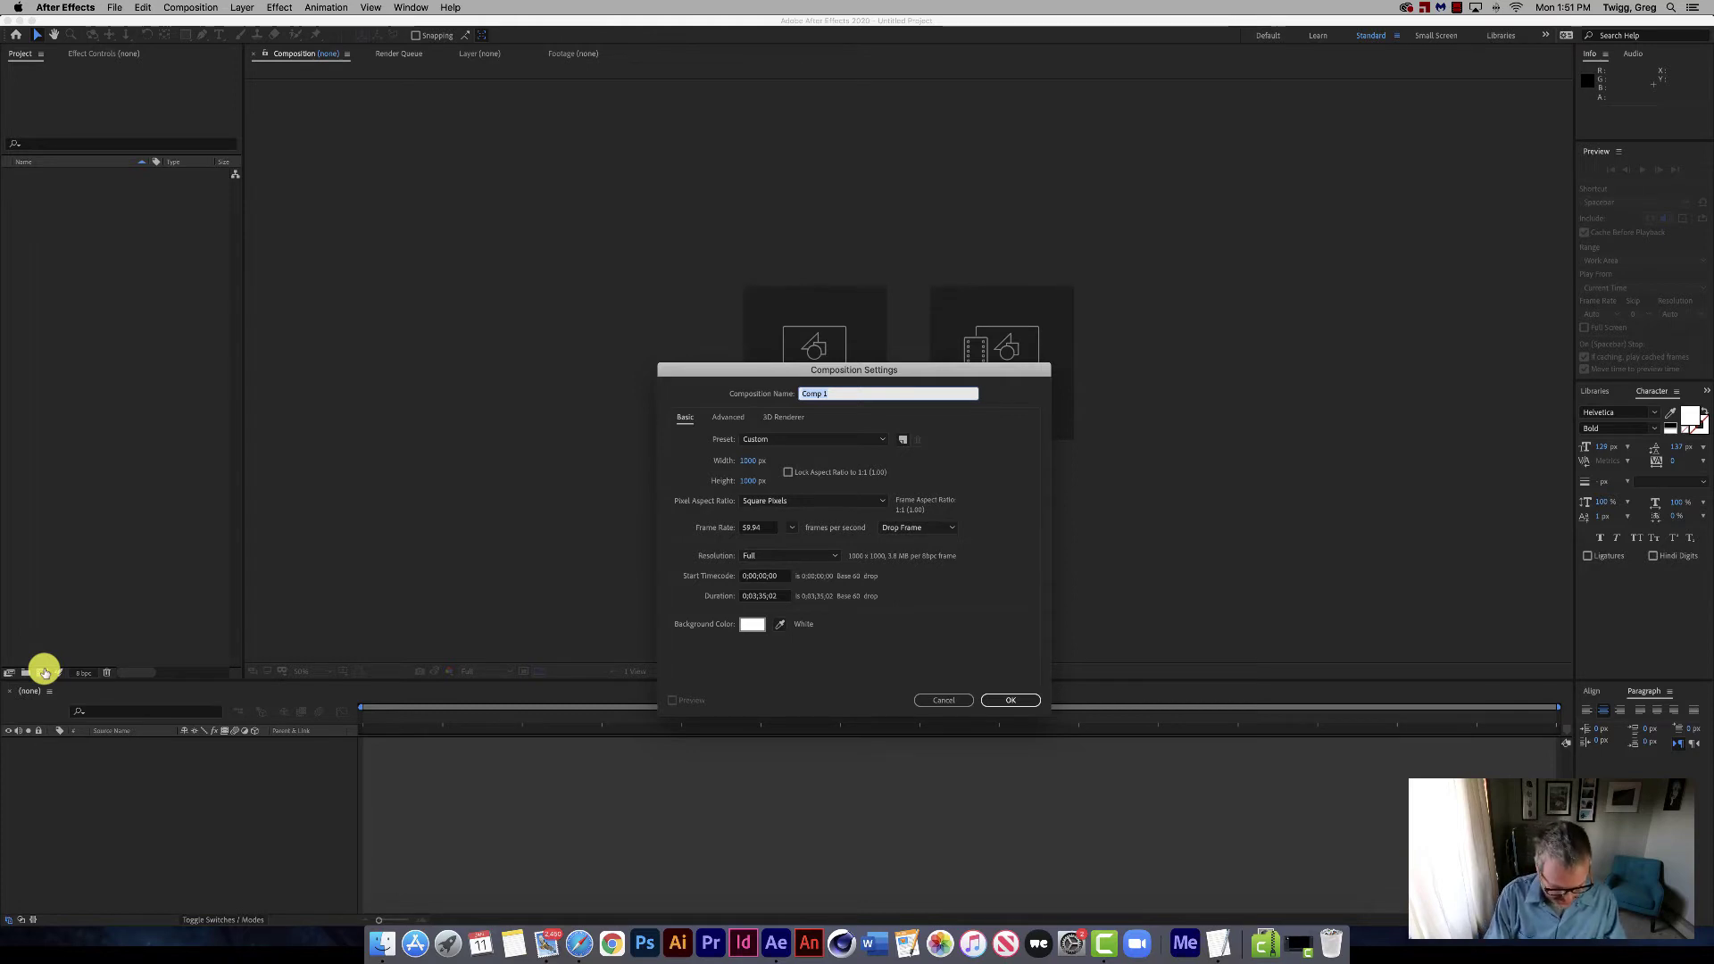
text(3D)
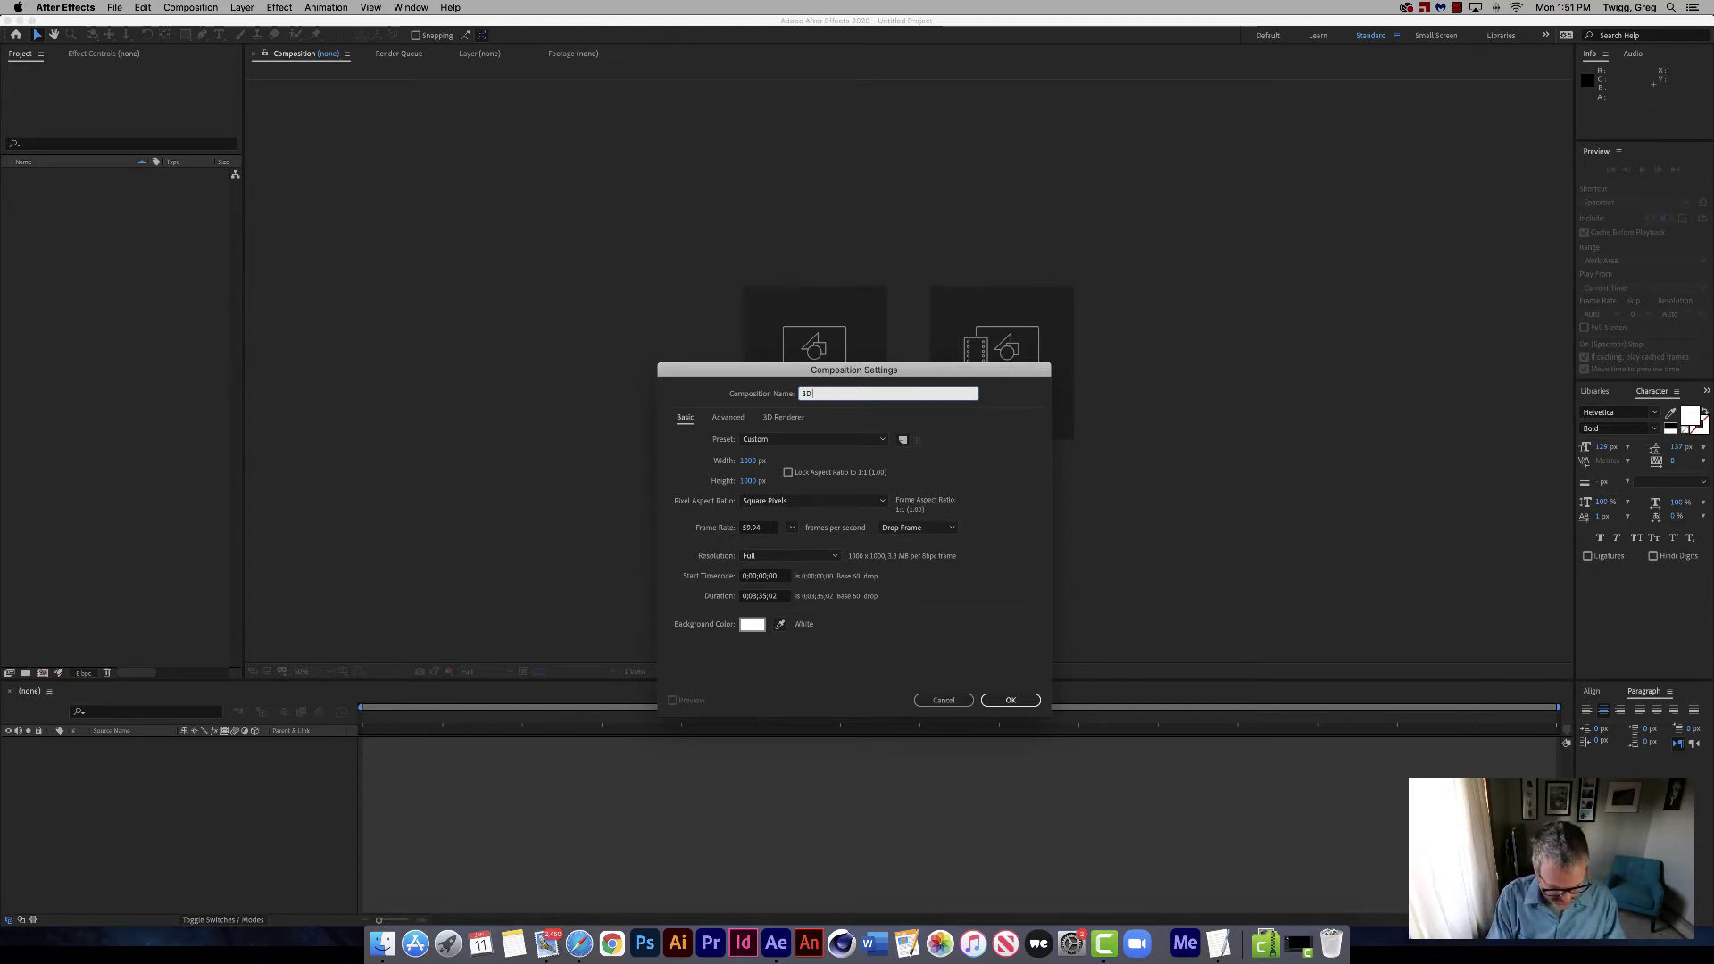
text( Space 1)
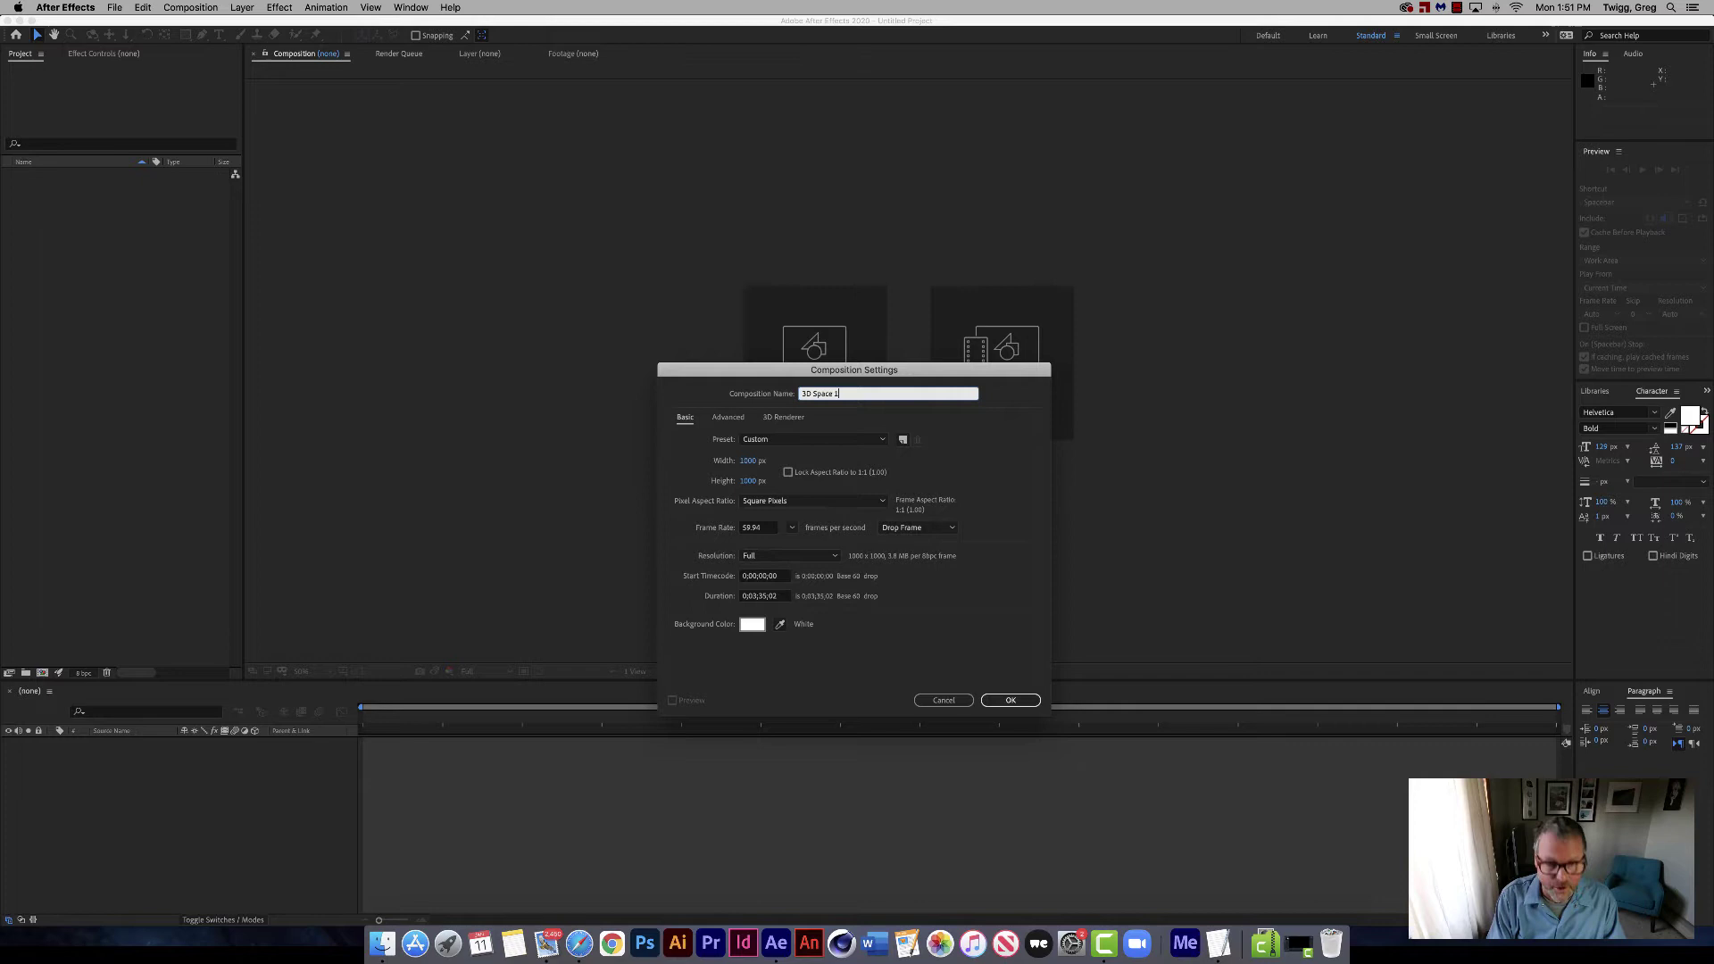
Apply the HDTV 1080 29.97 preset for a 1920×1080, 29.97 fps composition.
click(875, 442)
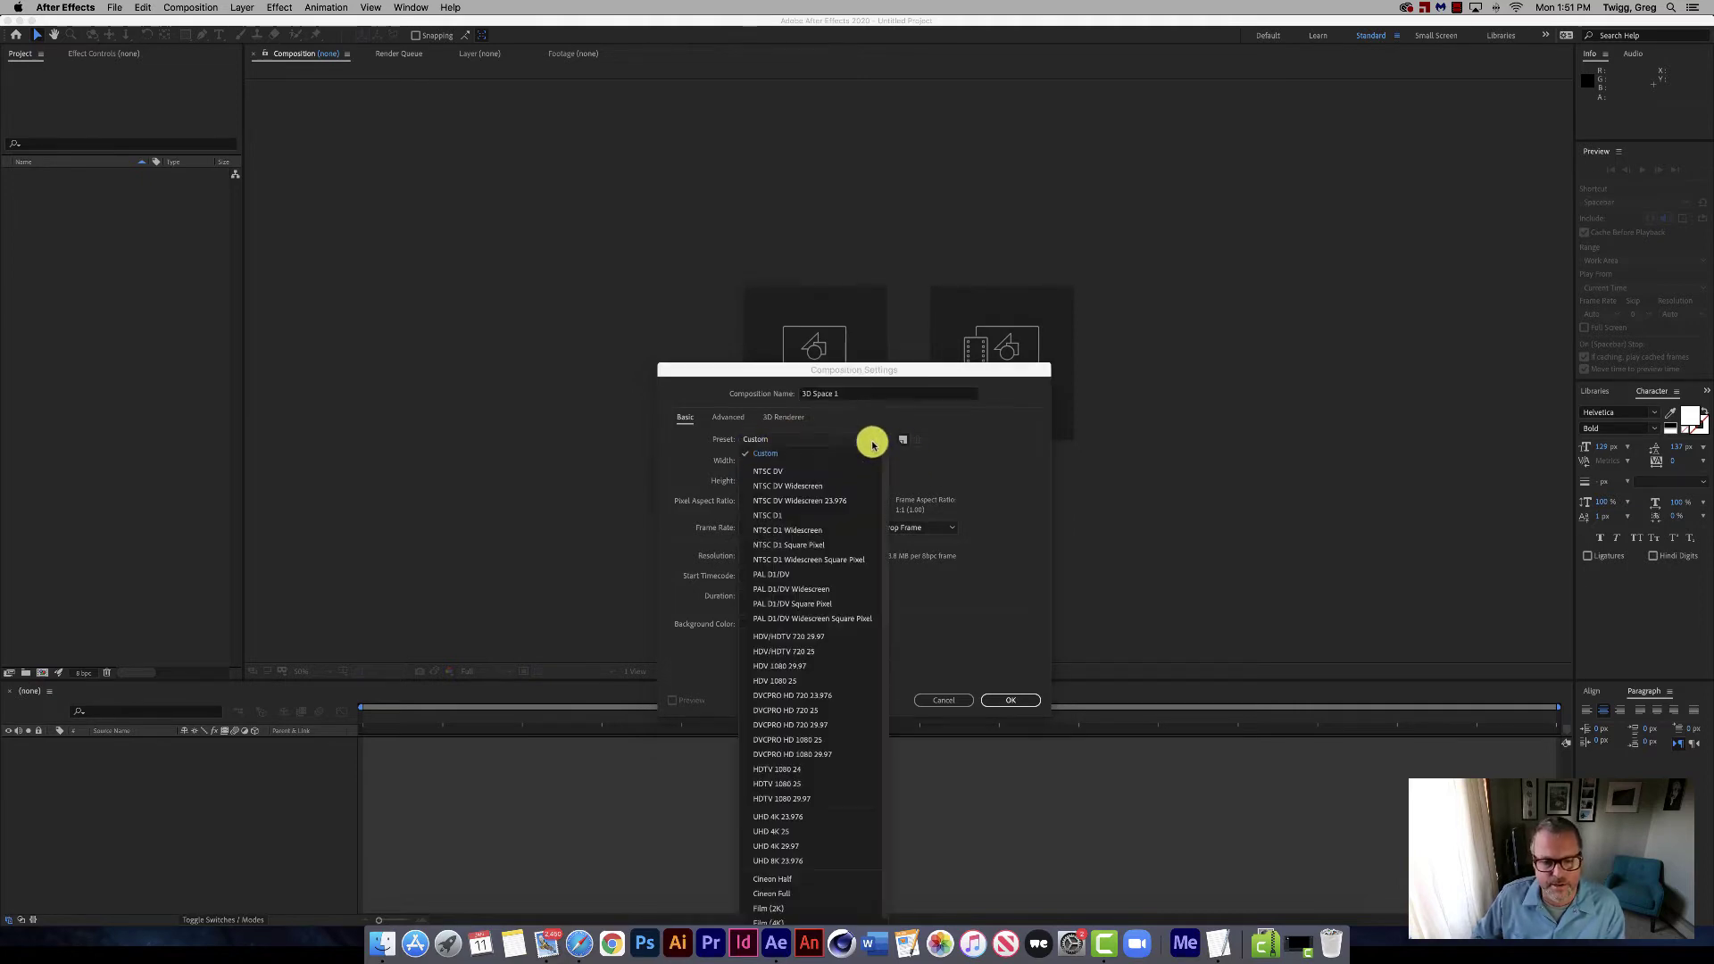
click(839, 799)
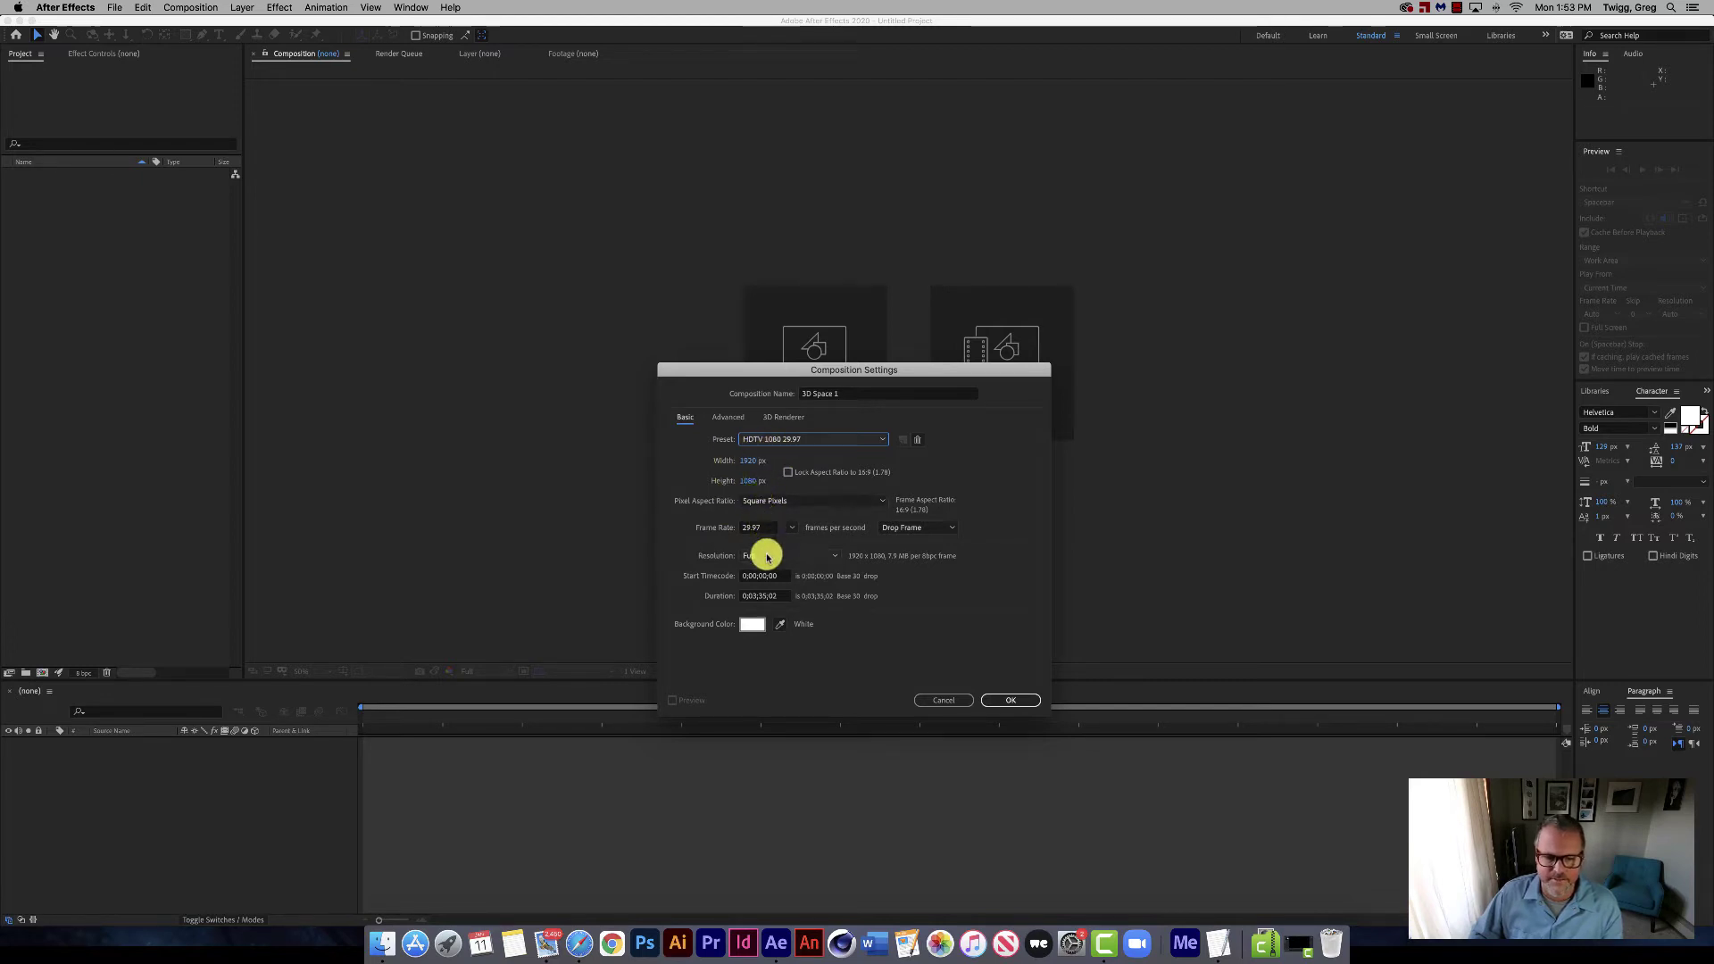
Set the composition duration to 0;00;05;00 by entering 0500.
click(768, 596)
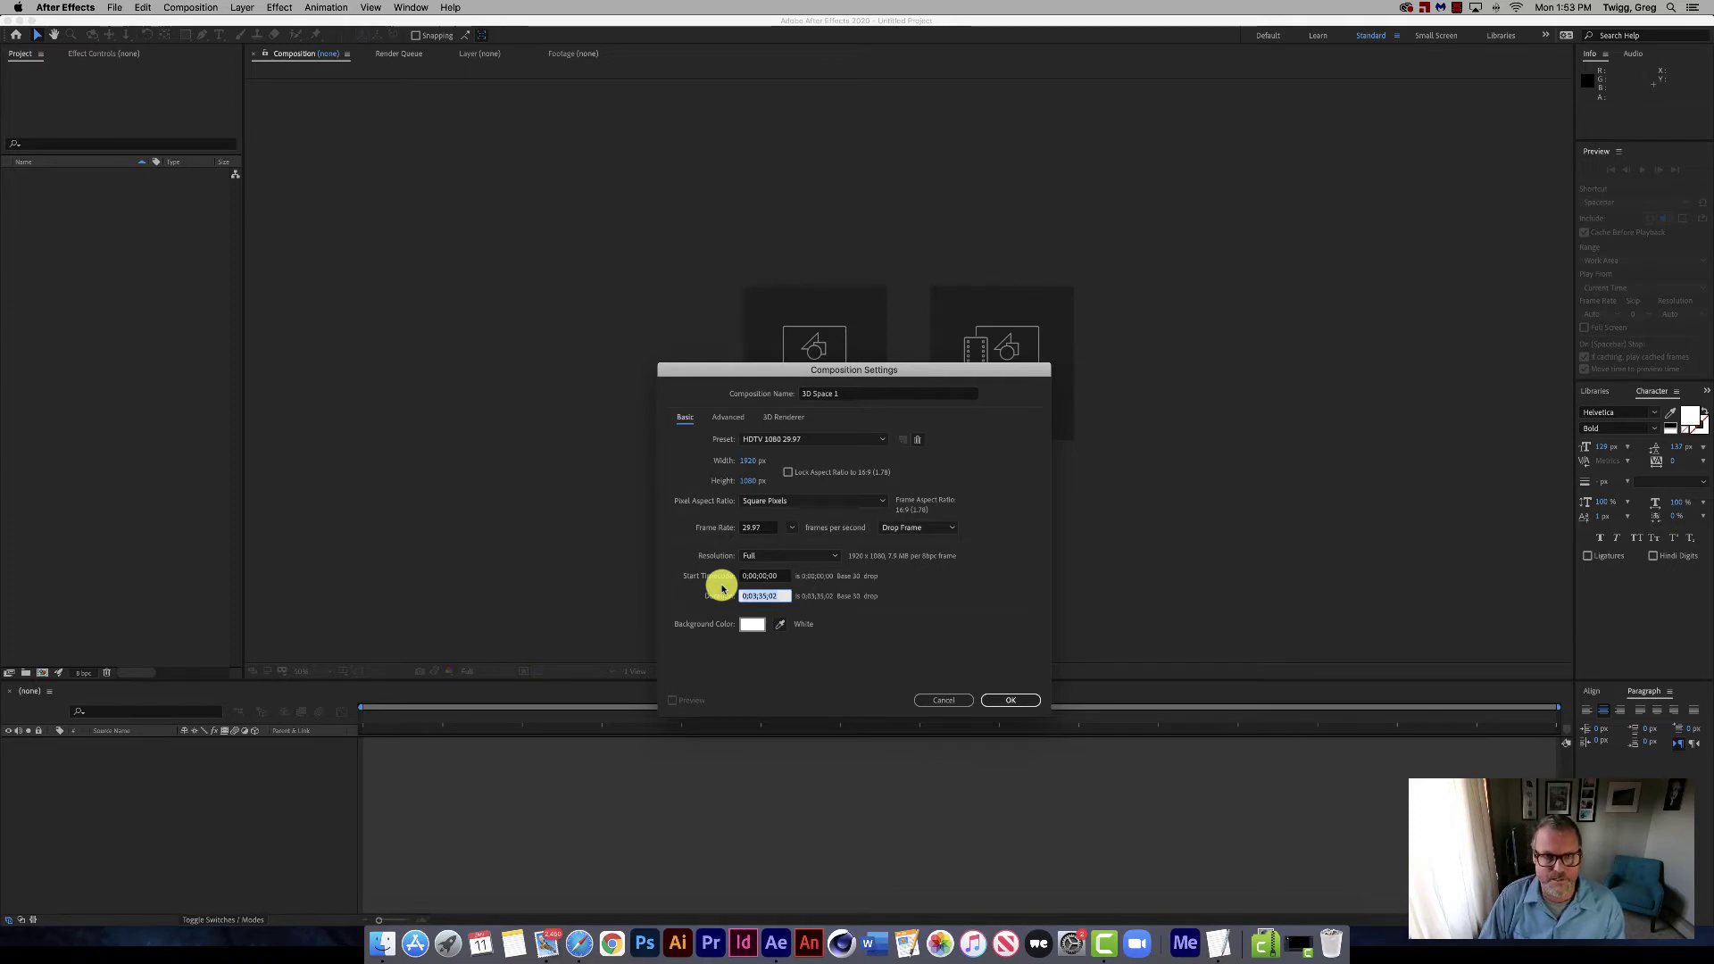
text(0)
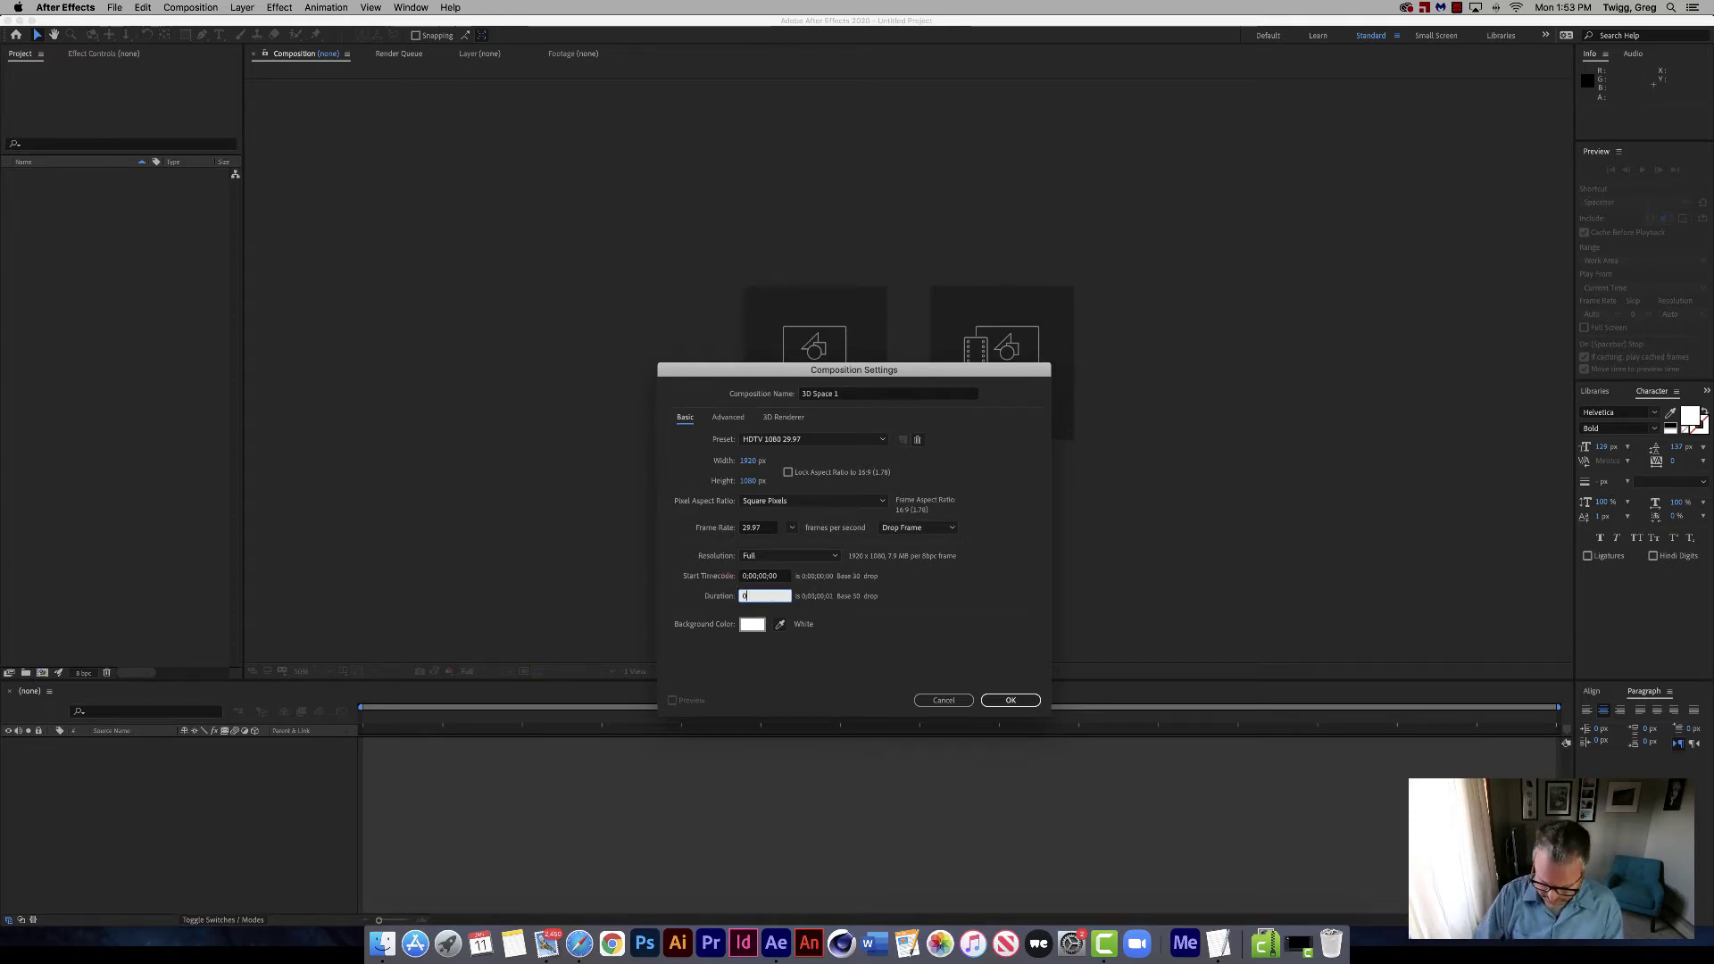
text(500)
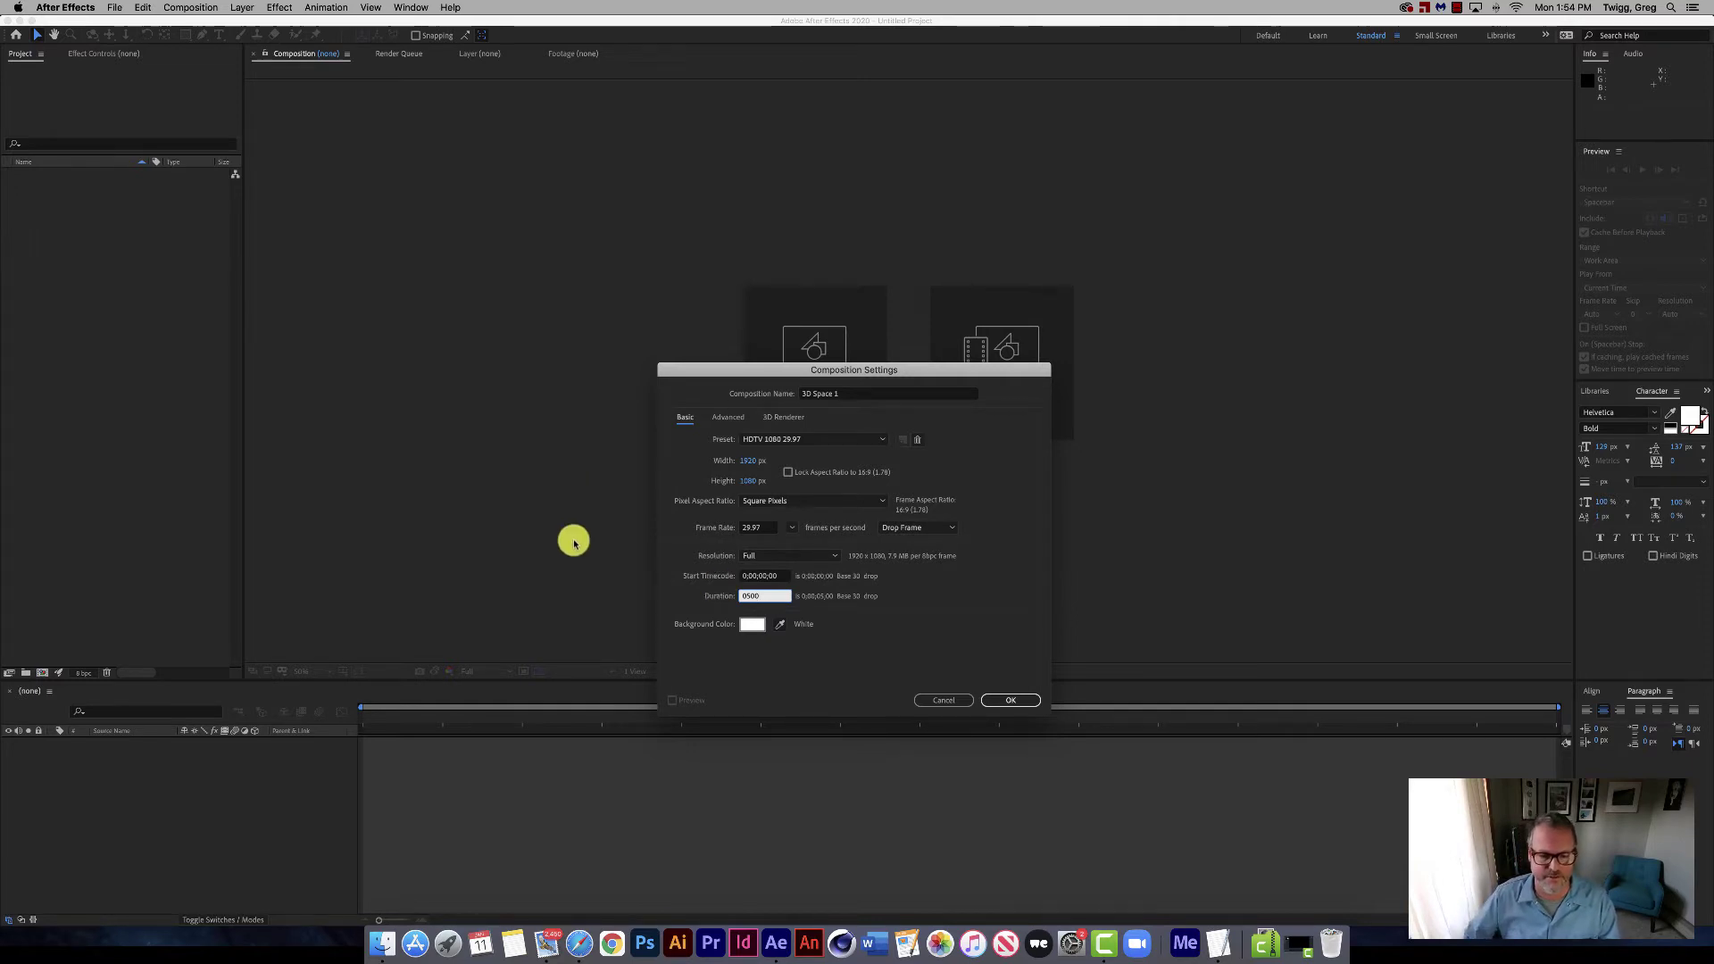
Pick a black (000000) background colour and create the 3D Space 1 composition.
click(752, 625)
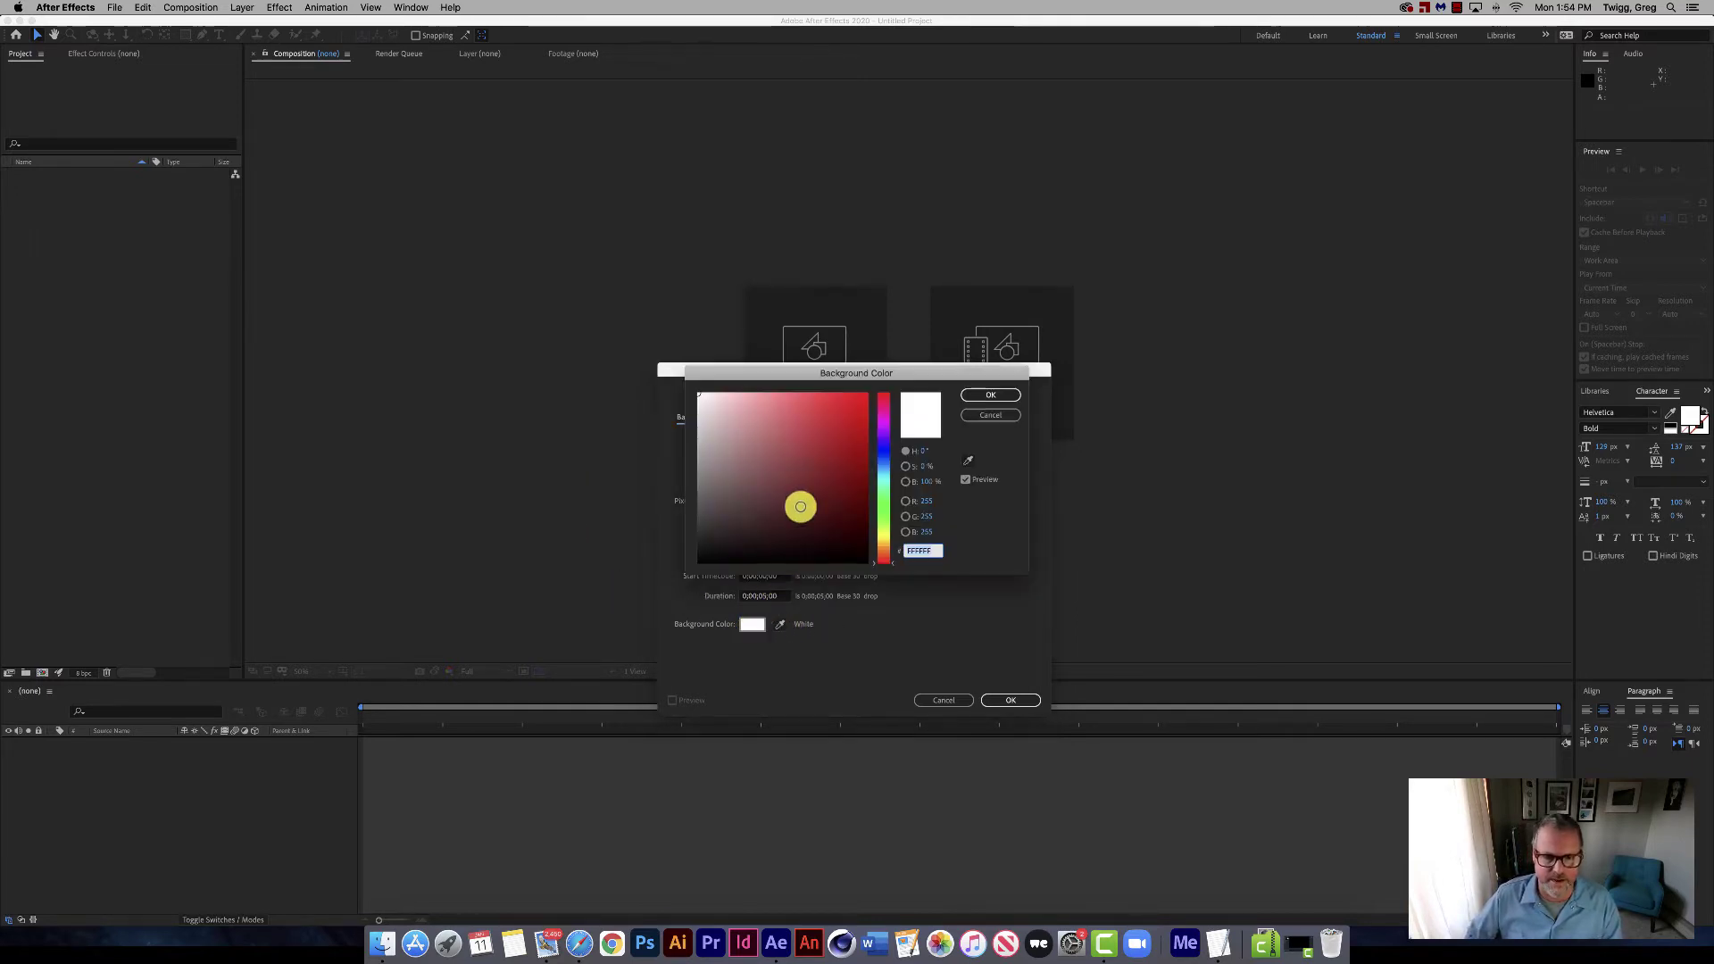
drag(723, 509, 669, 585)
click(981, 396)
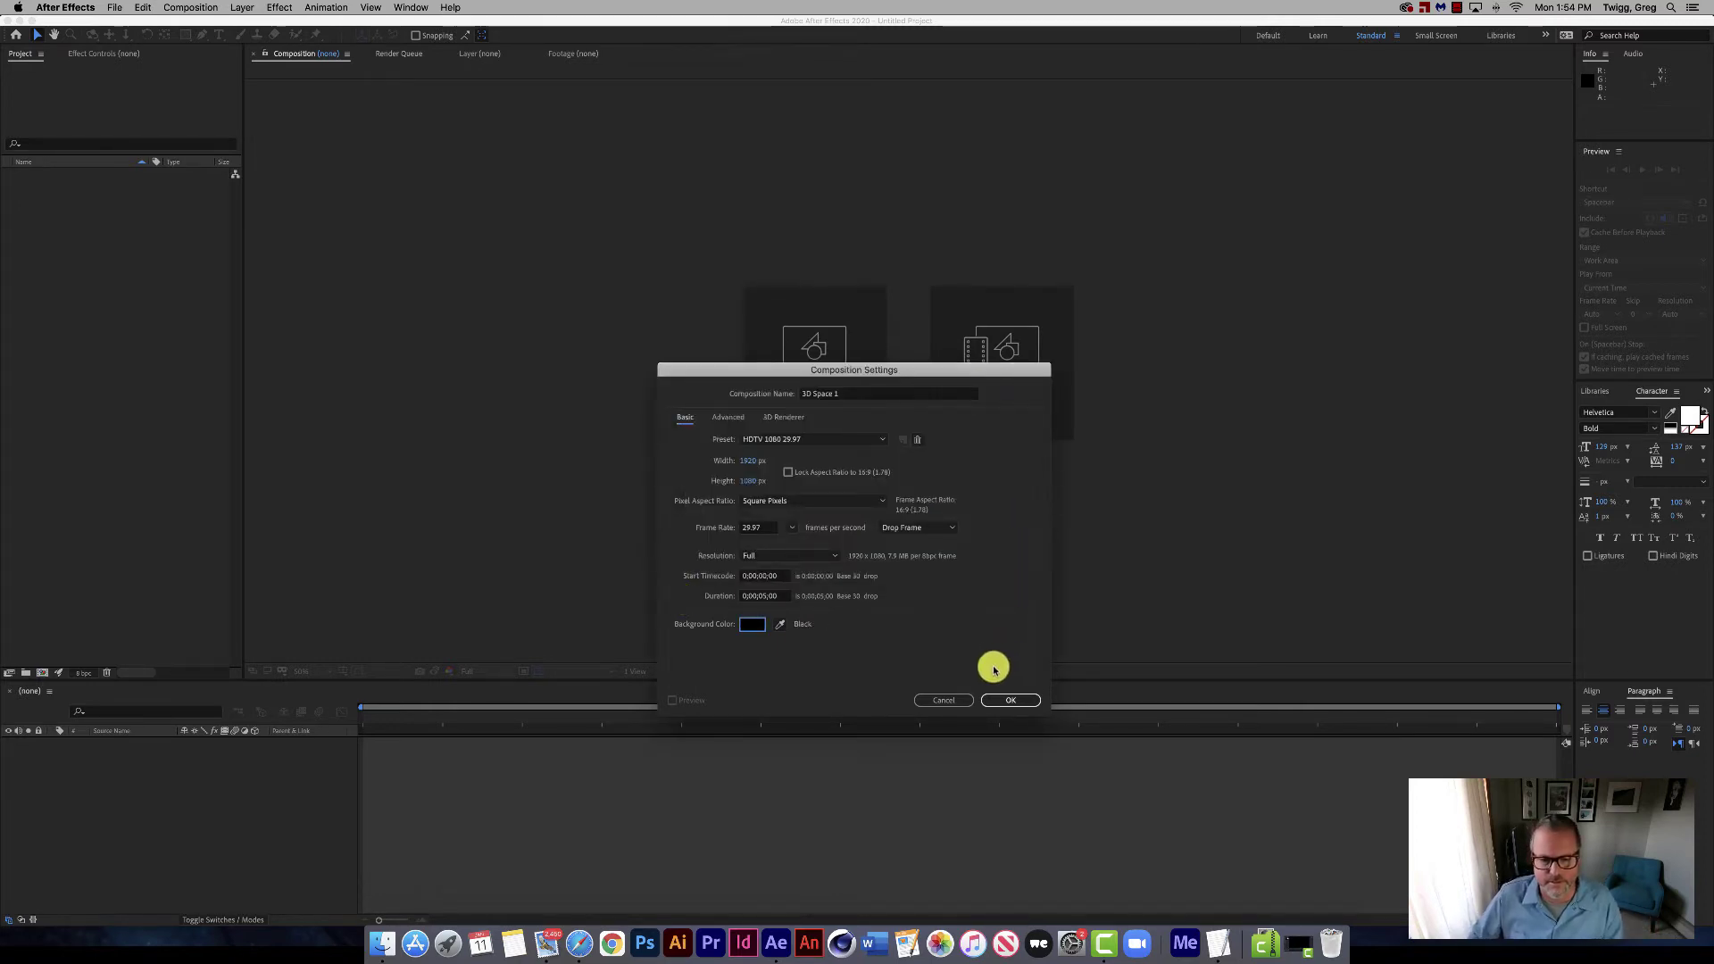
click(1009, 700)
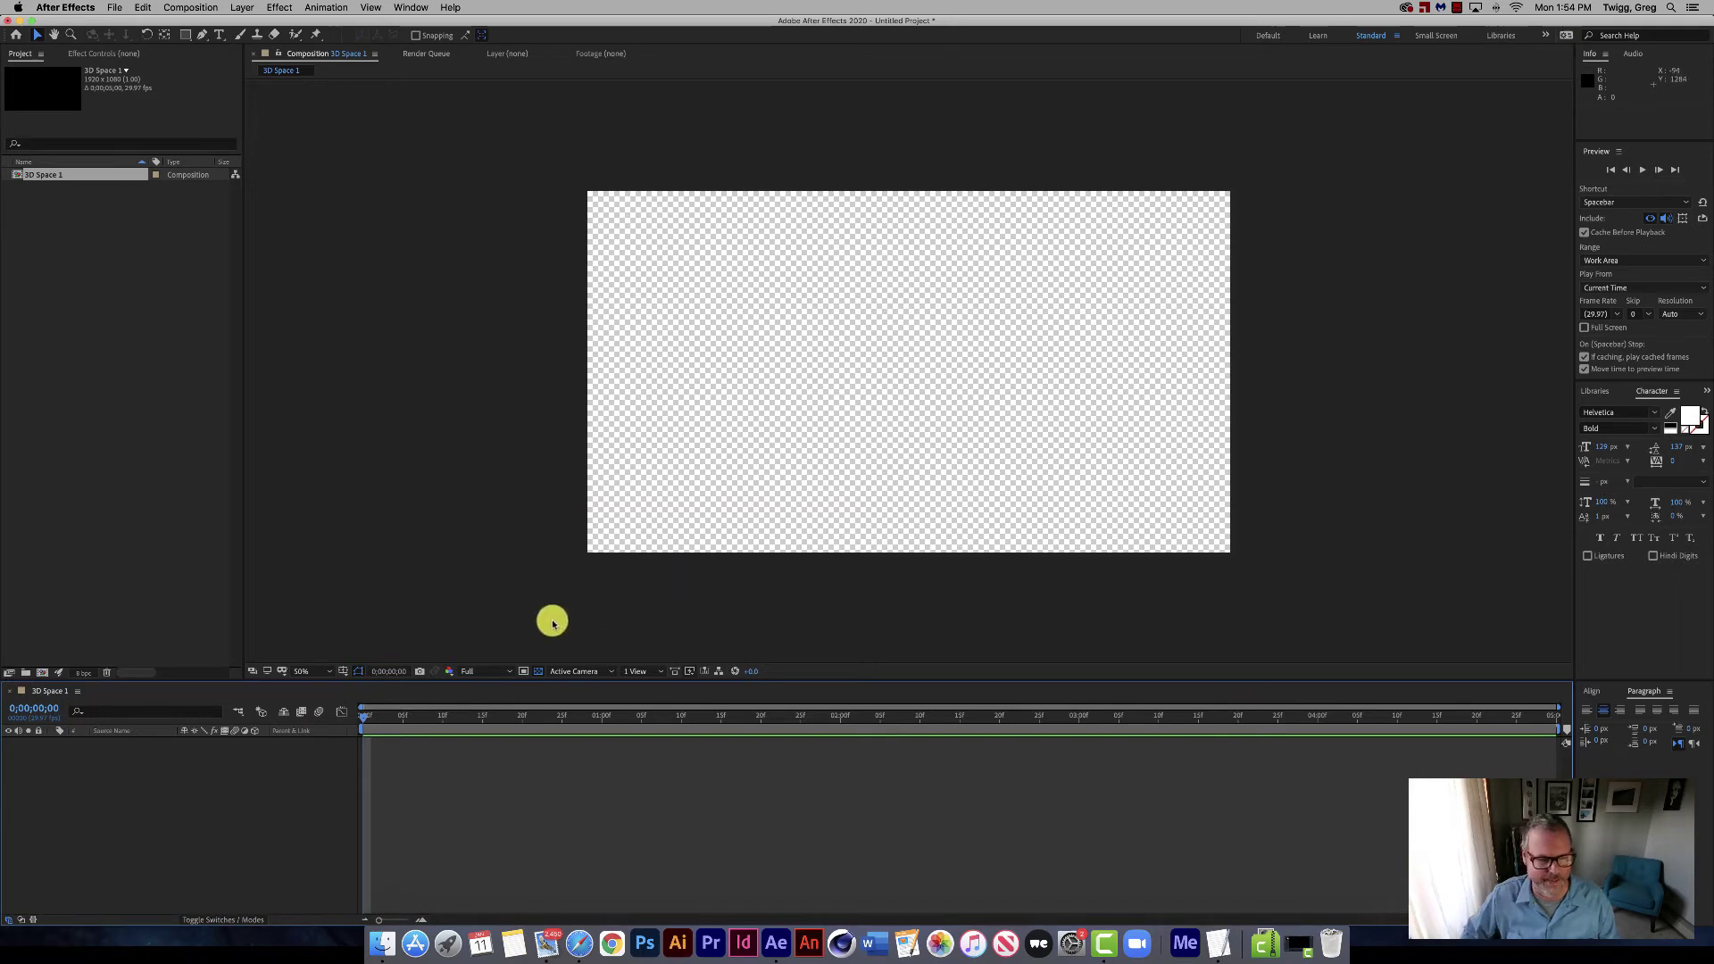
Turn off the transparency grid so the viewer shows the black background.
click(538, 674)
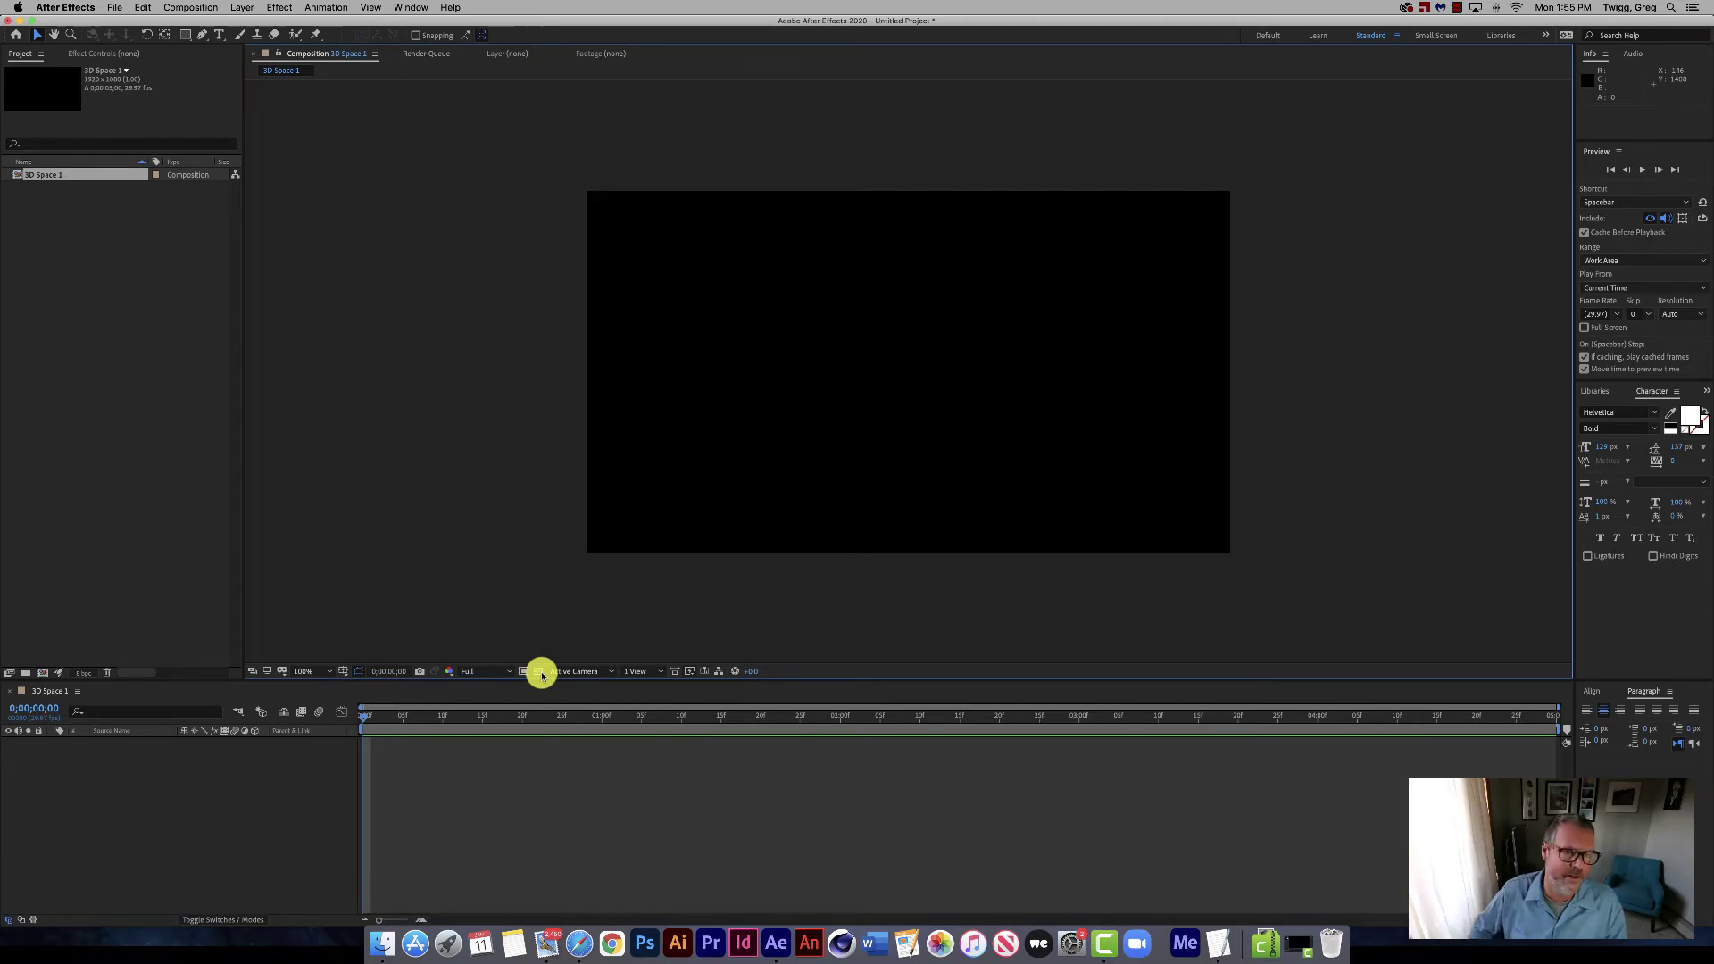
Add a new solid layer and set its width and height to 400 px.
click(240, 7)
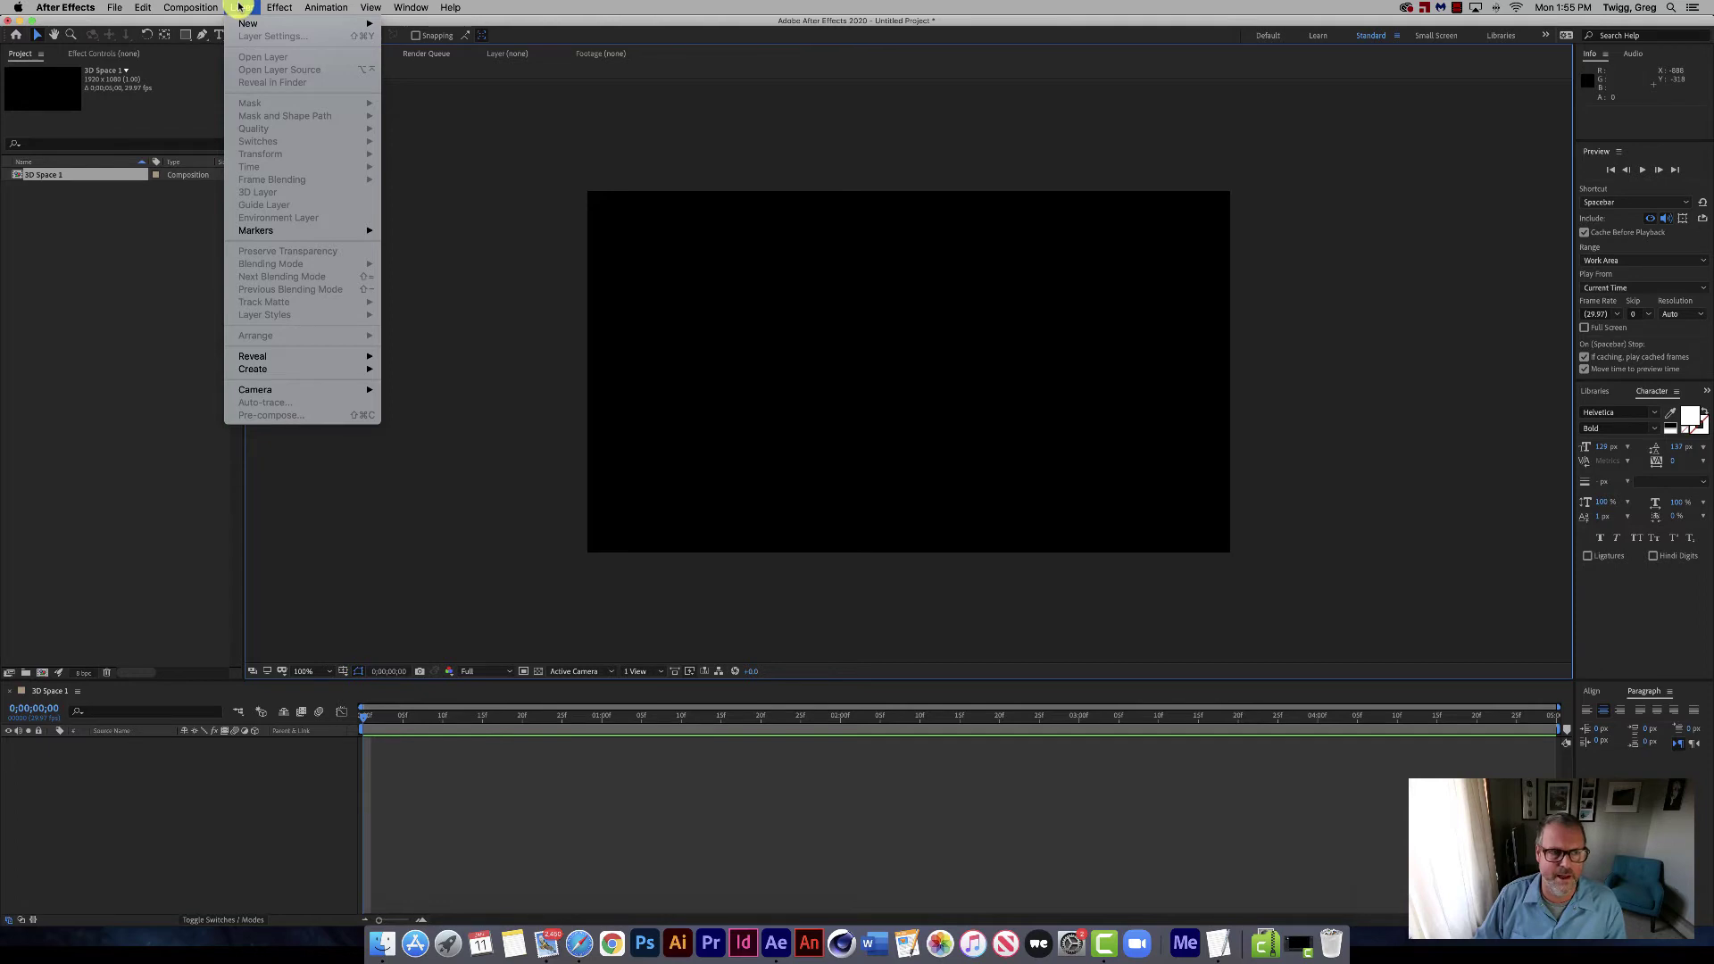
mouse_move(242, 24)
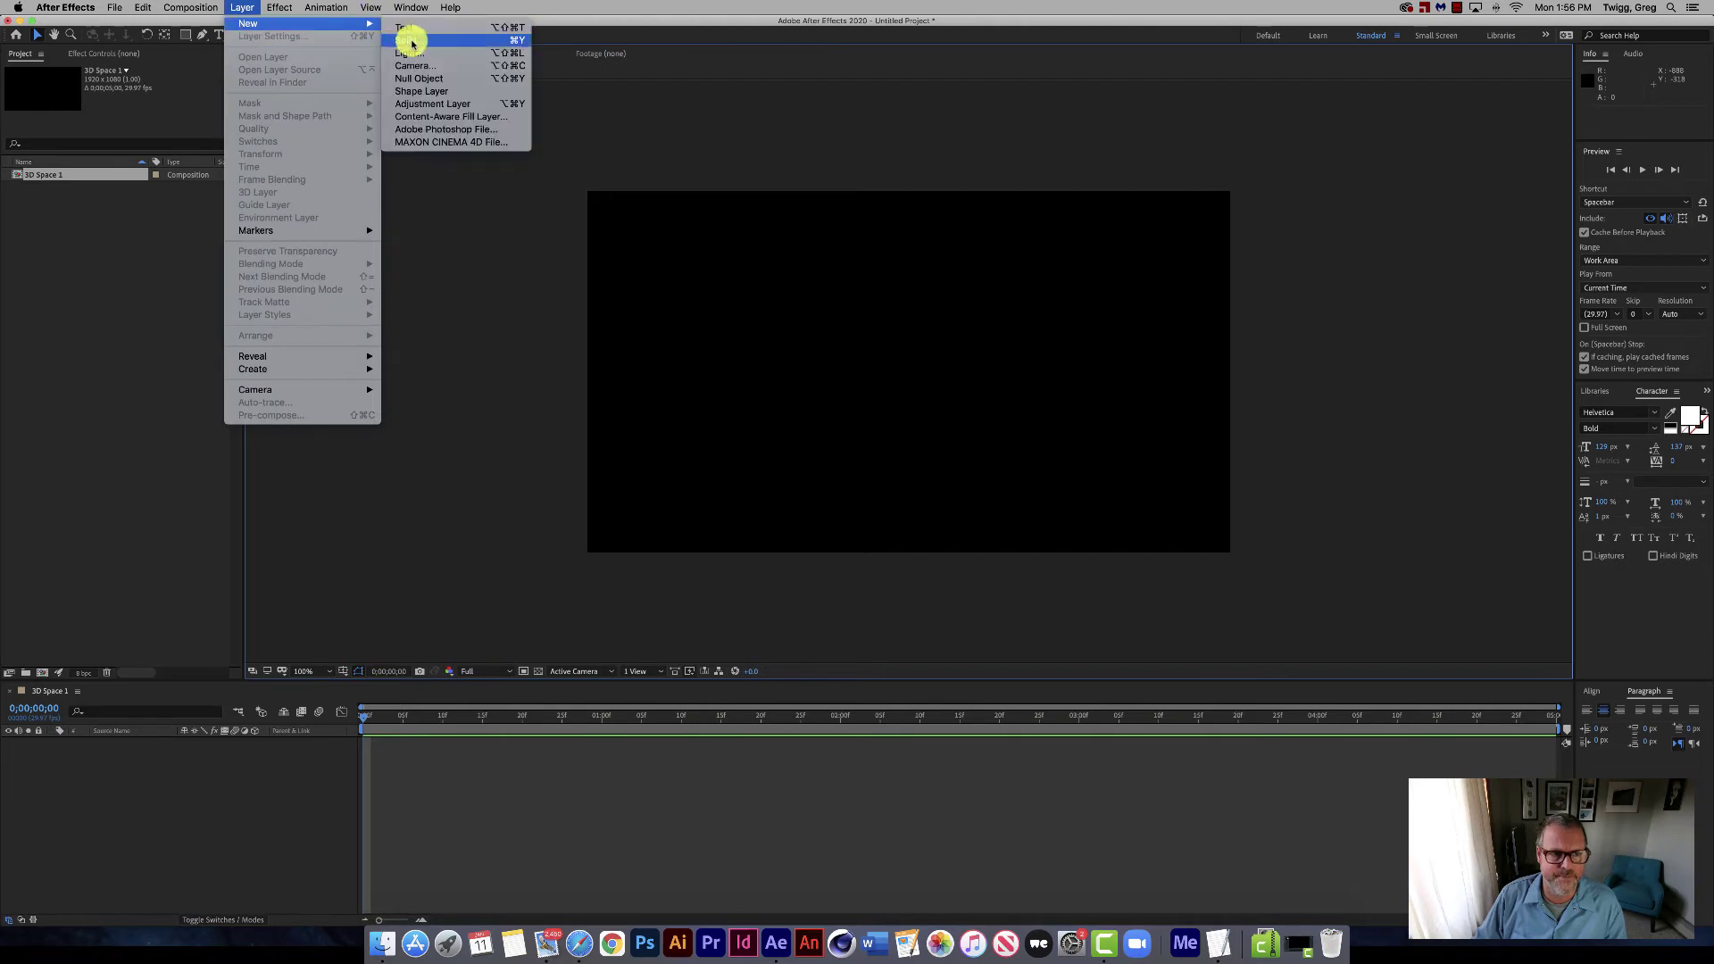
click(413, 34)
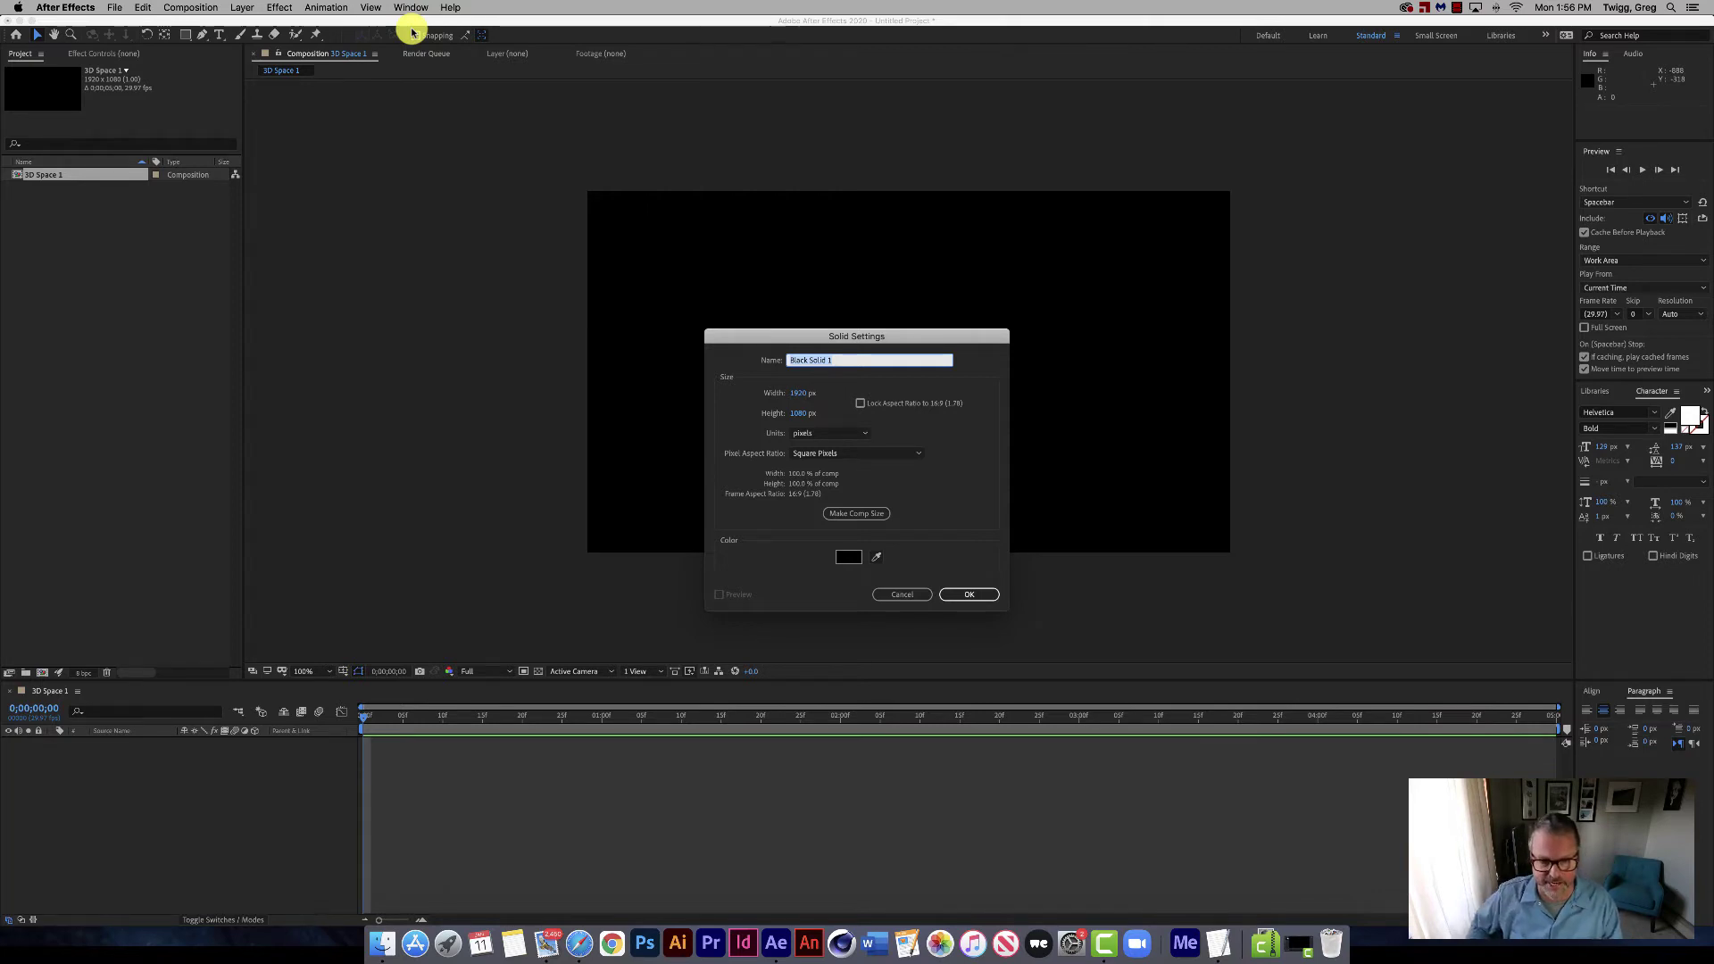
mouse_move(803, 393)
mouse_down()
mouse_move(727, 413)
mouse_move(795, 390)
mouse_move(782, 404)
mouse_up()
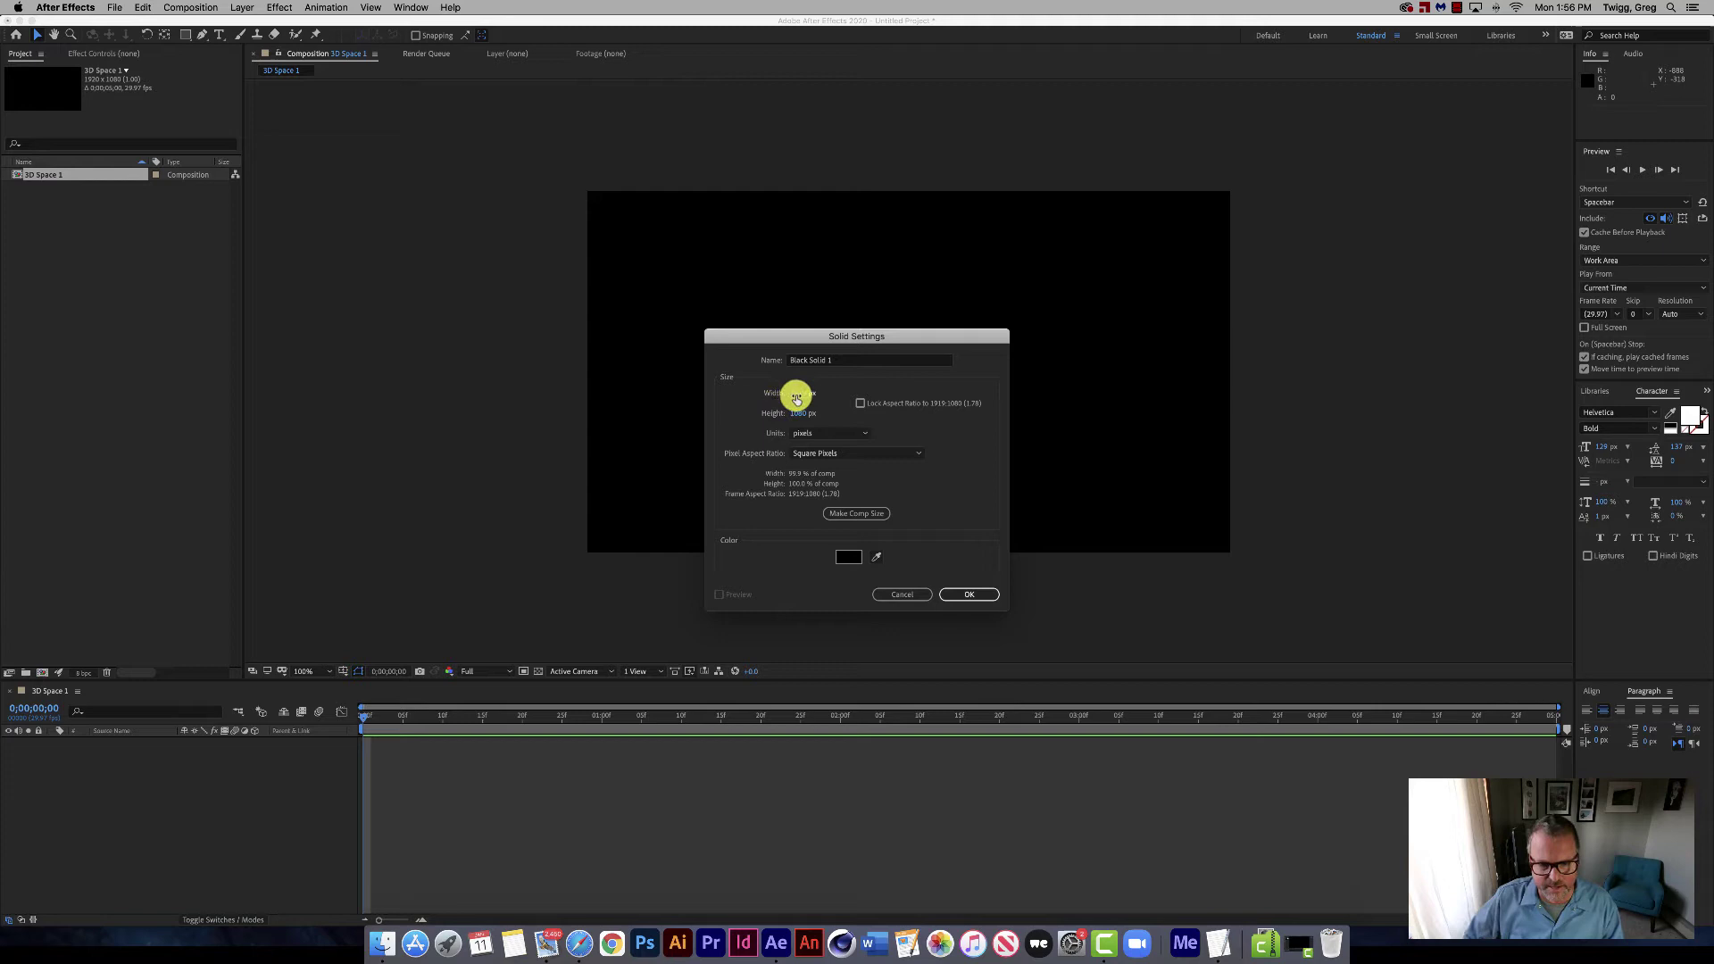
click(797, 394)
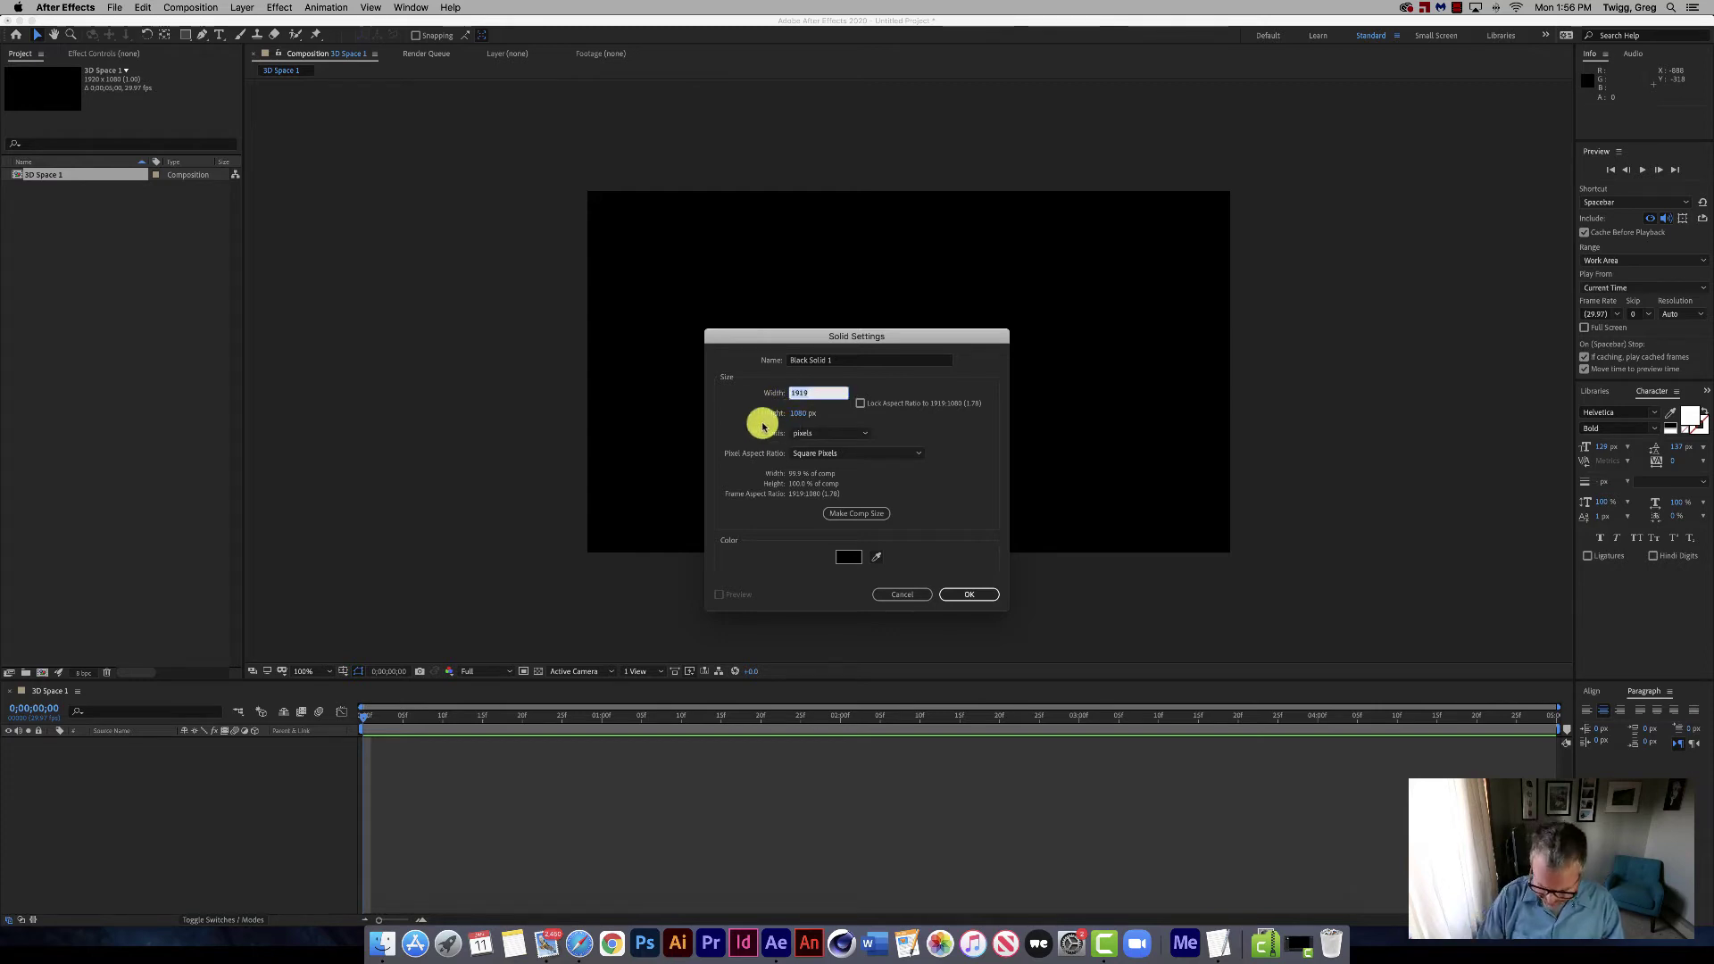
text(400)
key(Tab)
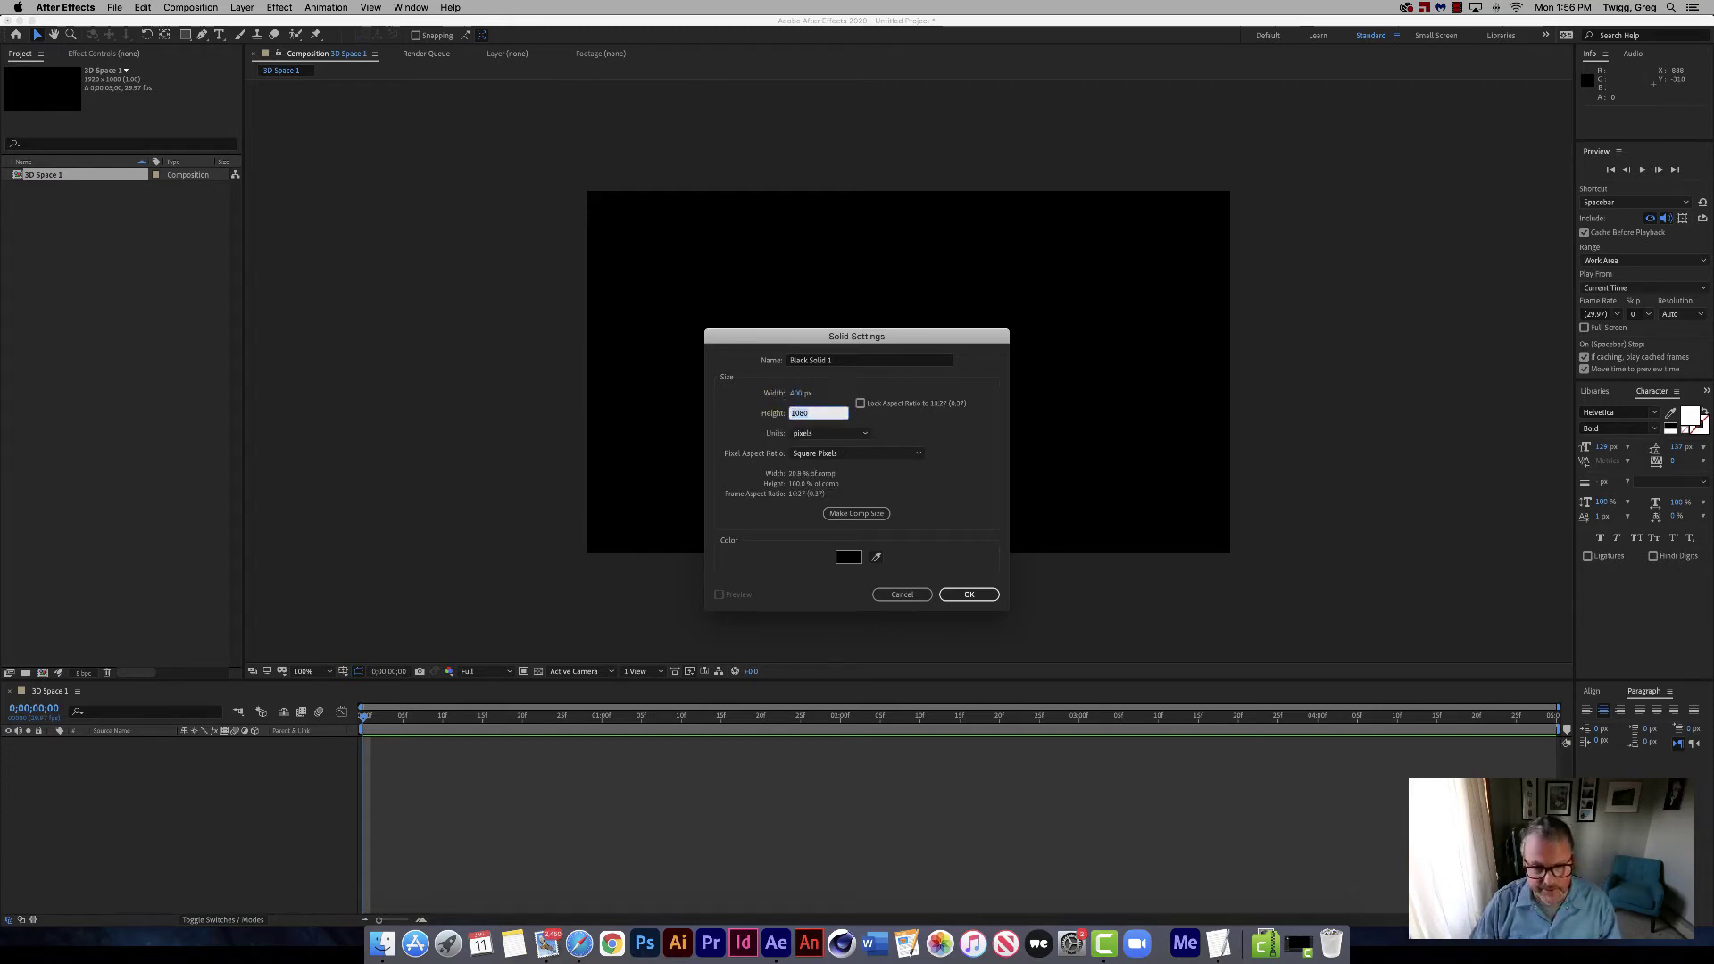
text(400)
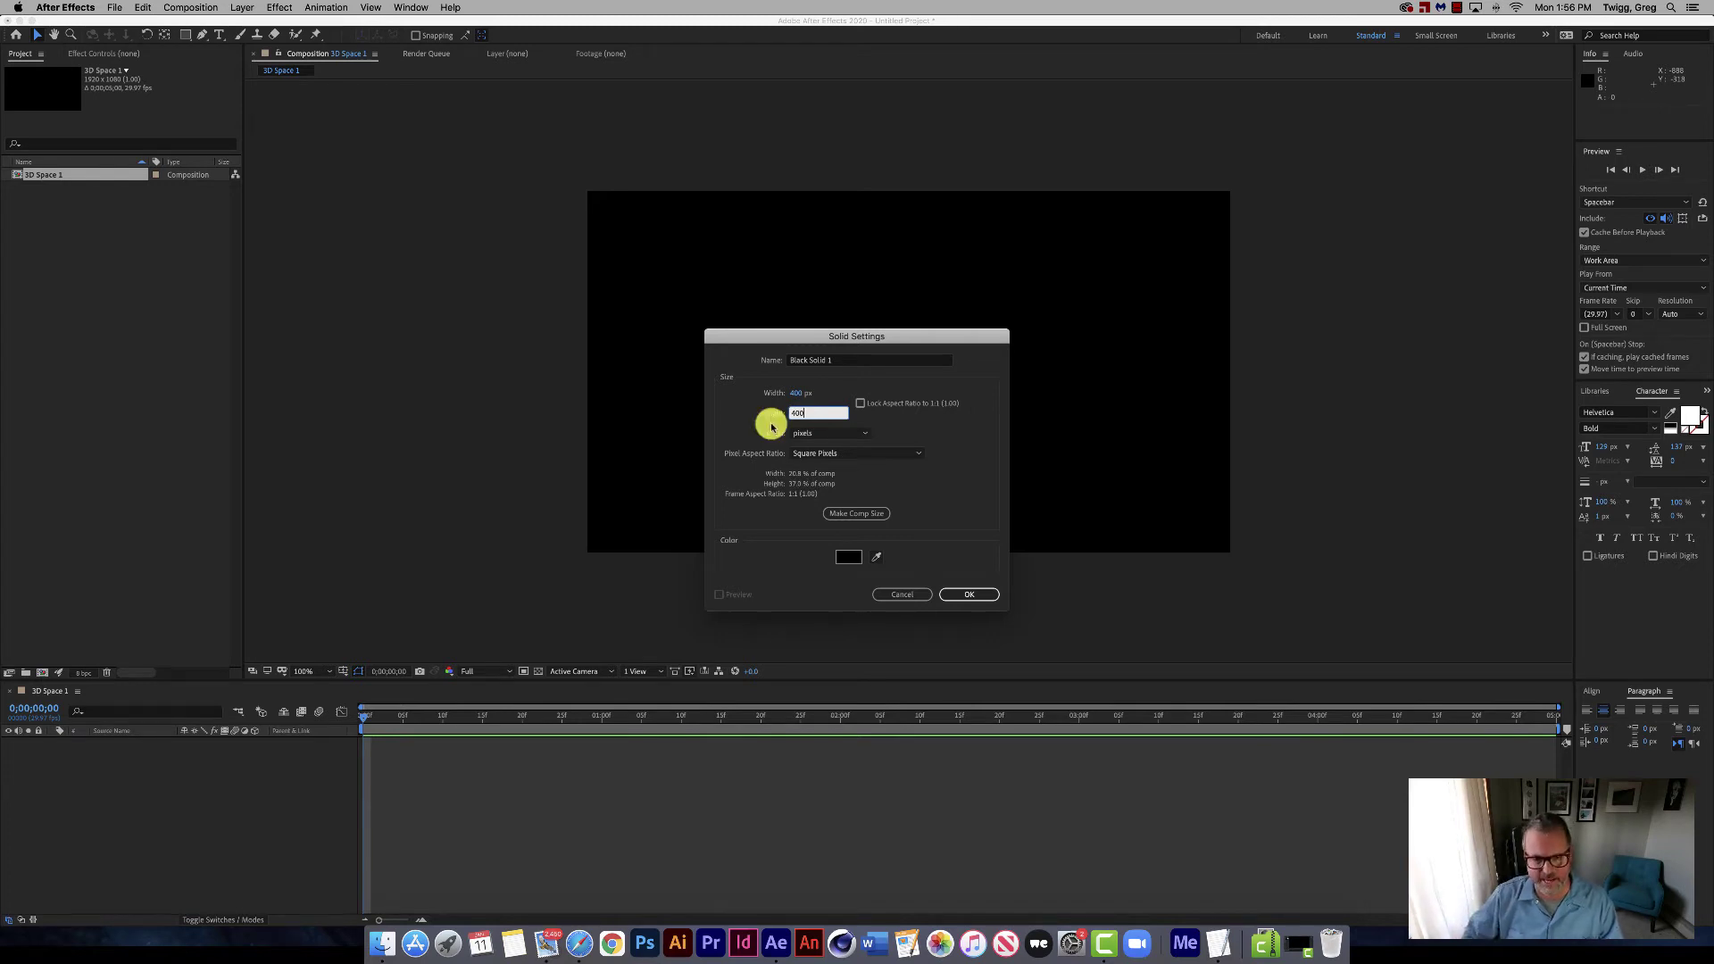
click(875, 539)
Colour the solid bright yellow and create Yellow Solid 1.
click(845, 557)
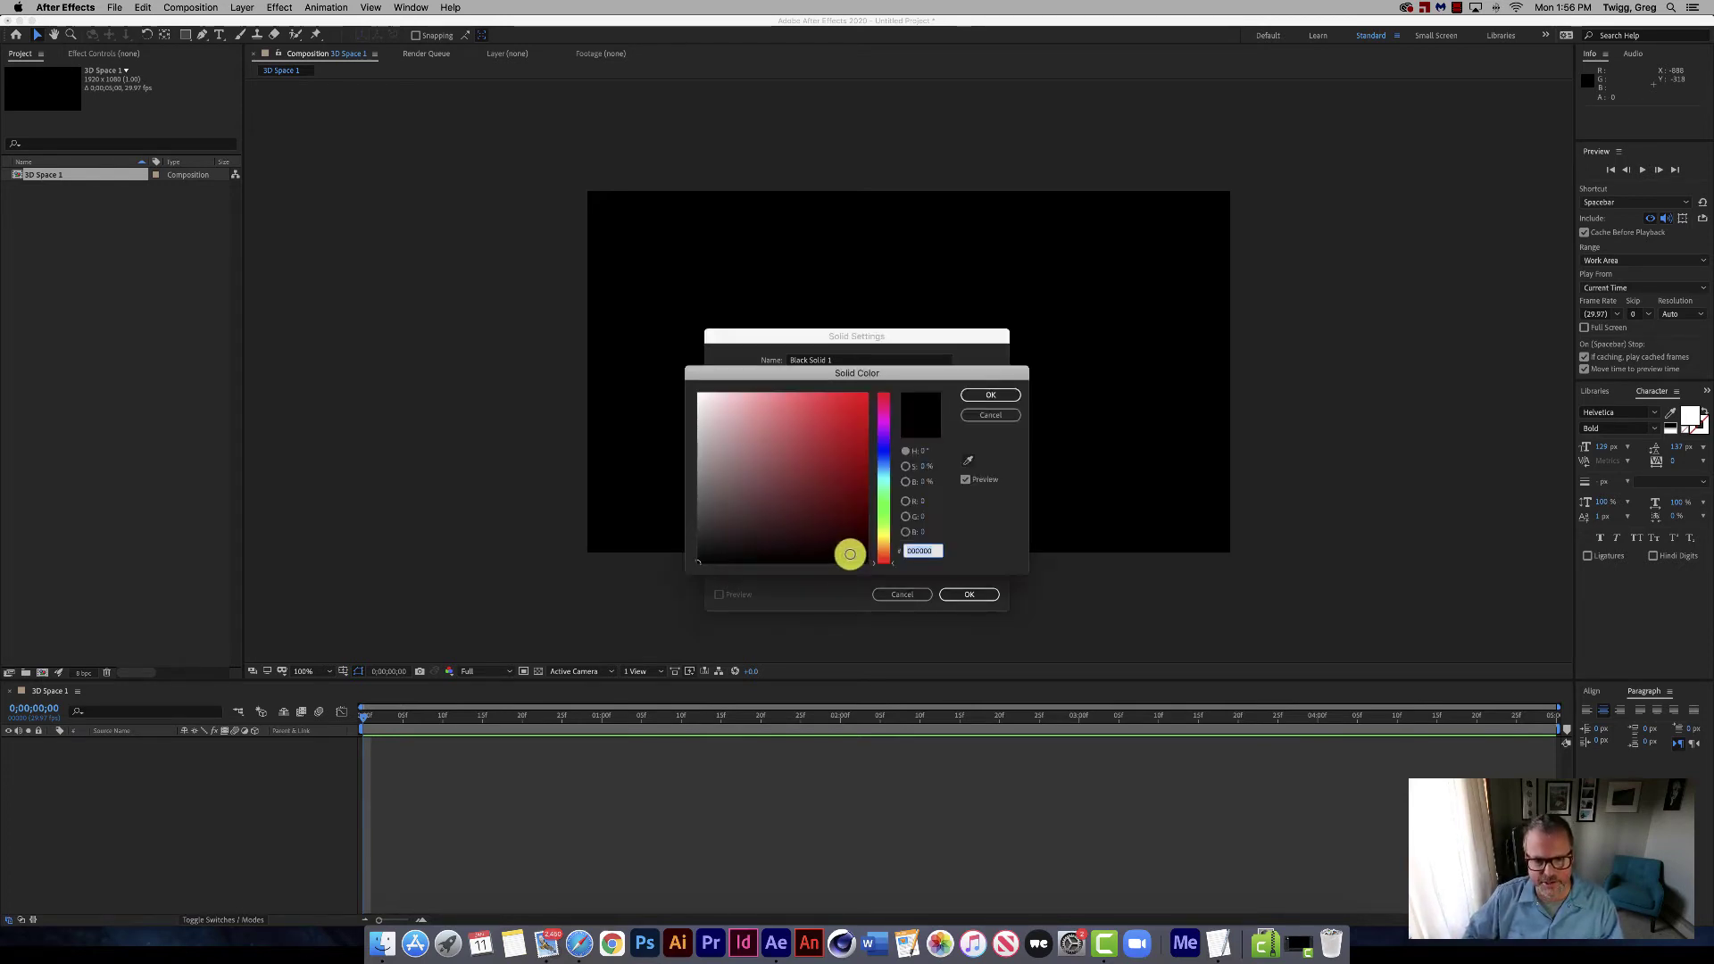
click(886, 536)
drag(828, 416, 872, 382)
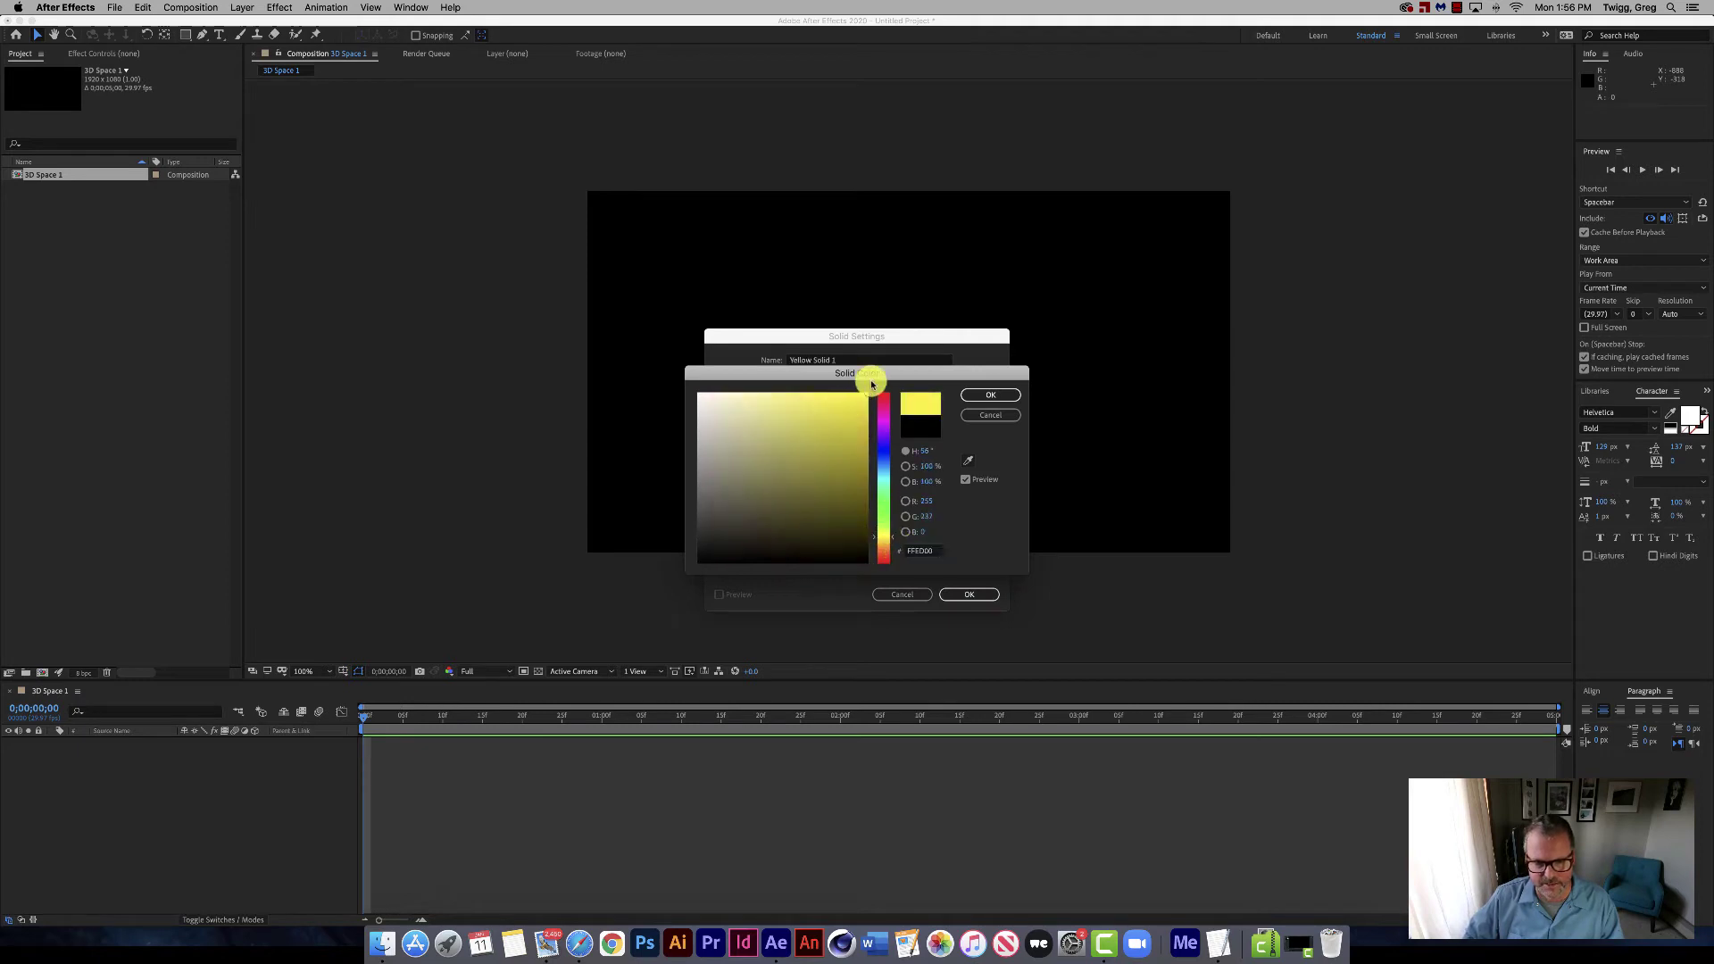
click(990, 394)
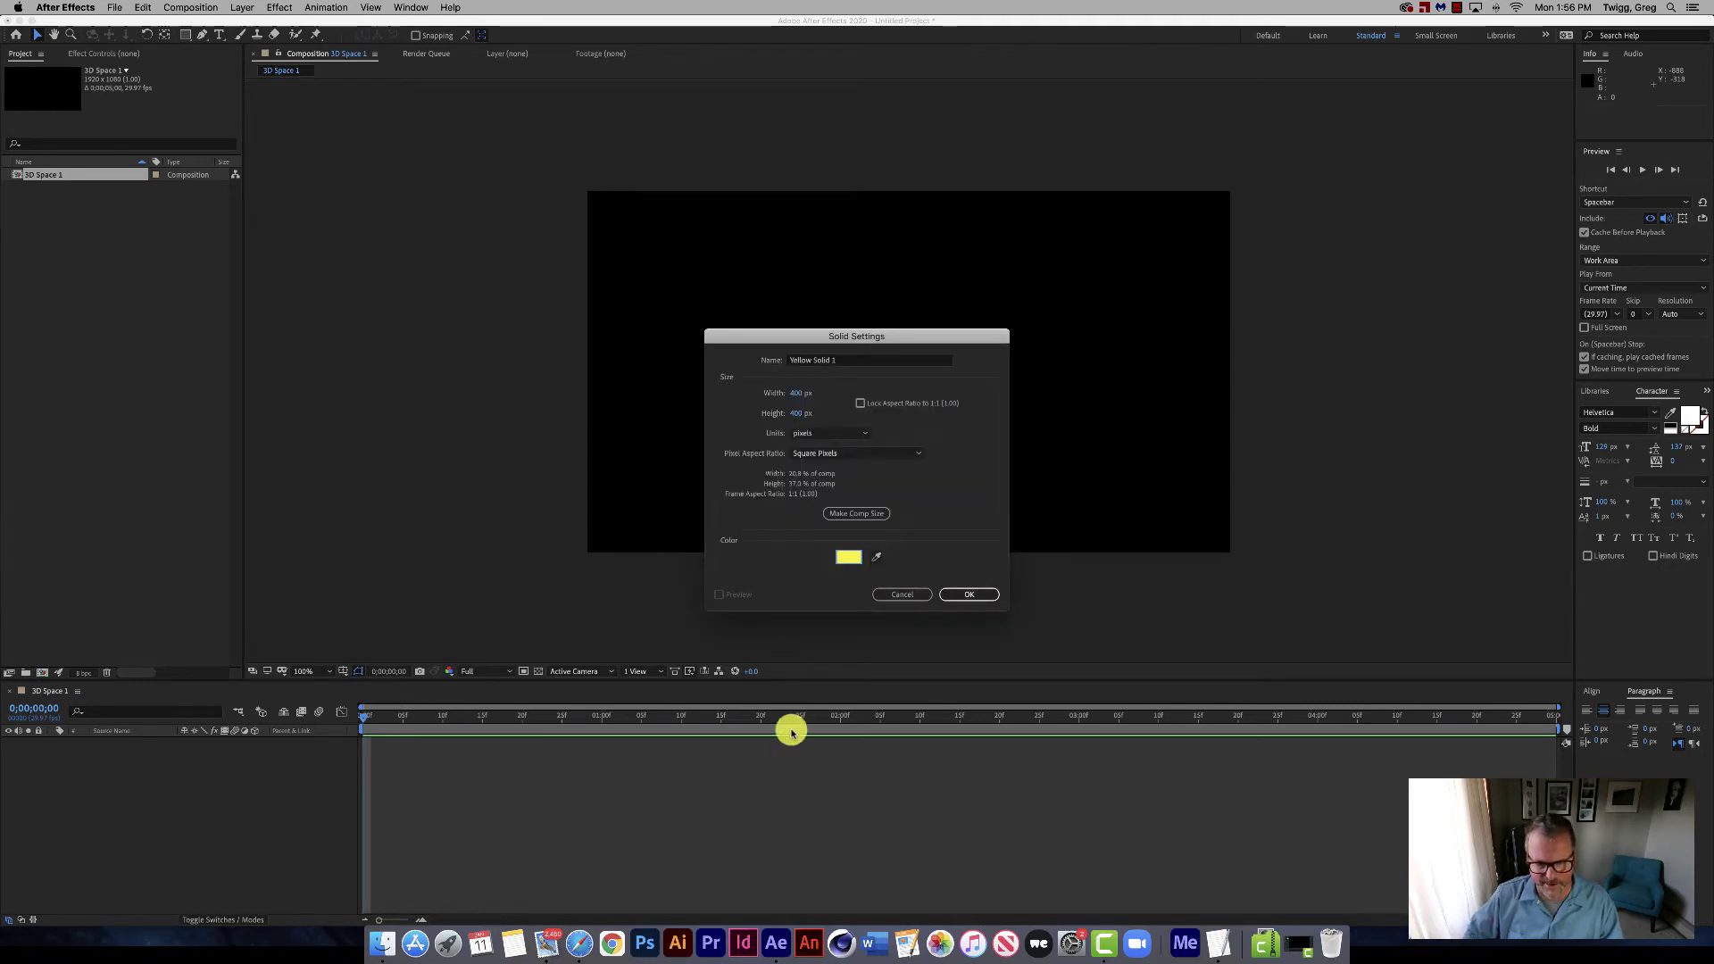
click(975, 593)
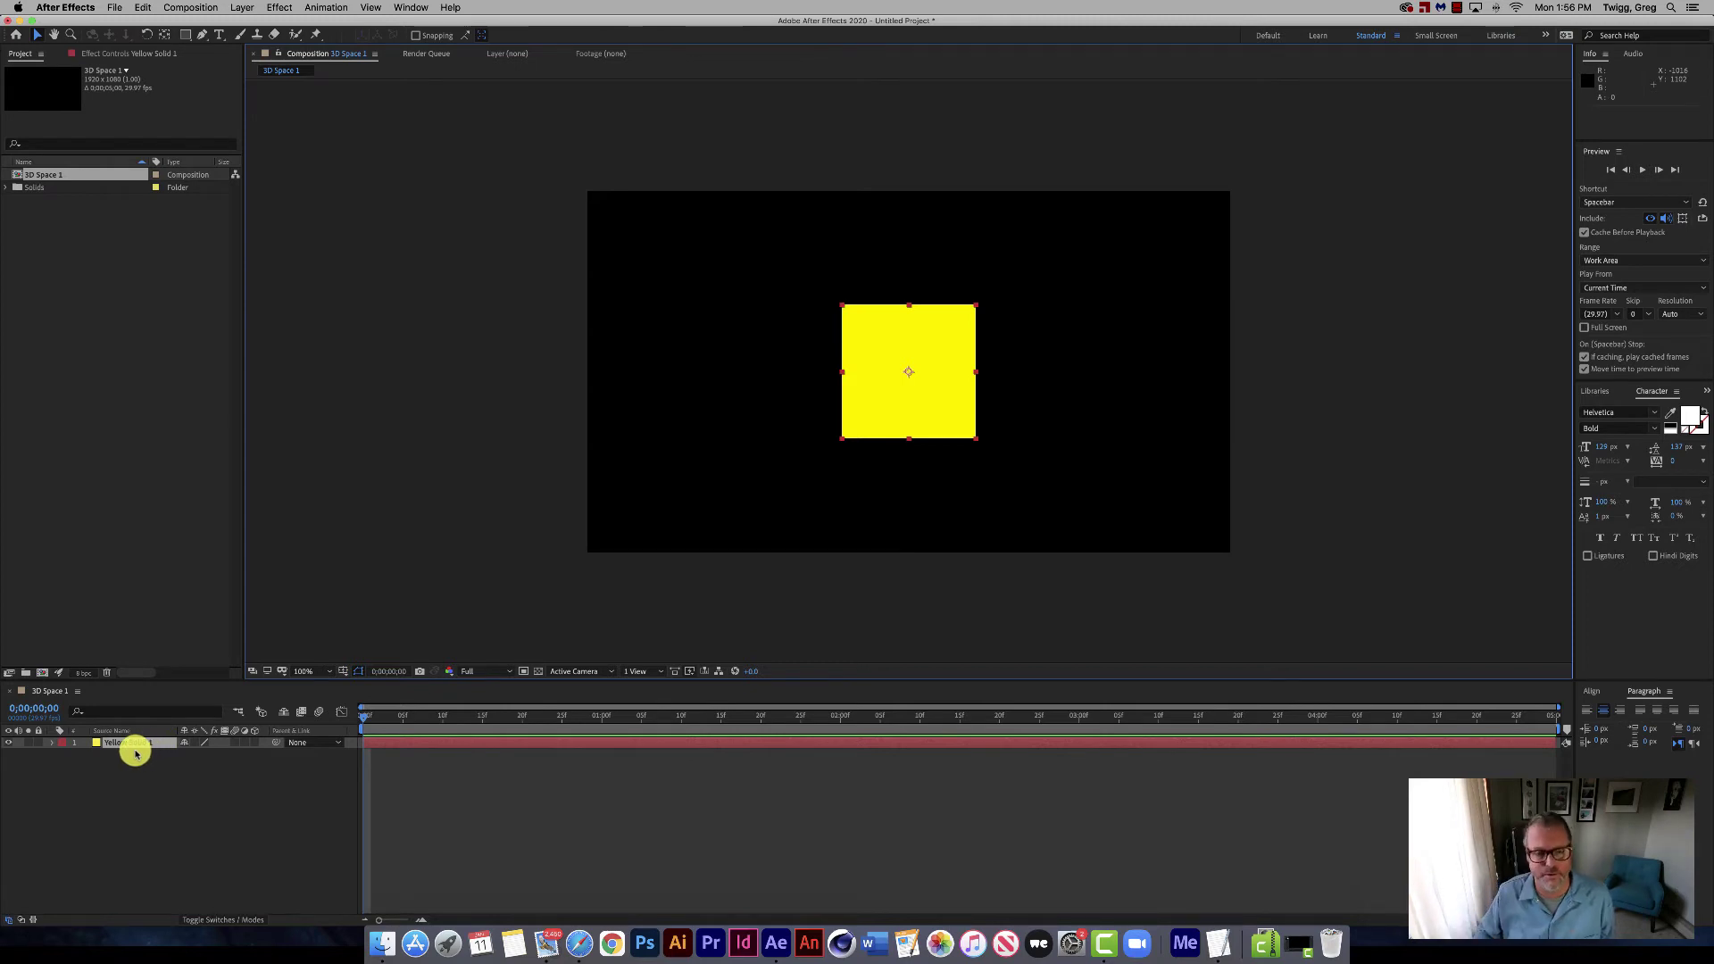
Reveal Yellow Solid 1's Position property, reading 960.0, 540.0, using the P shortcut.
key(p)
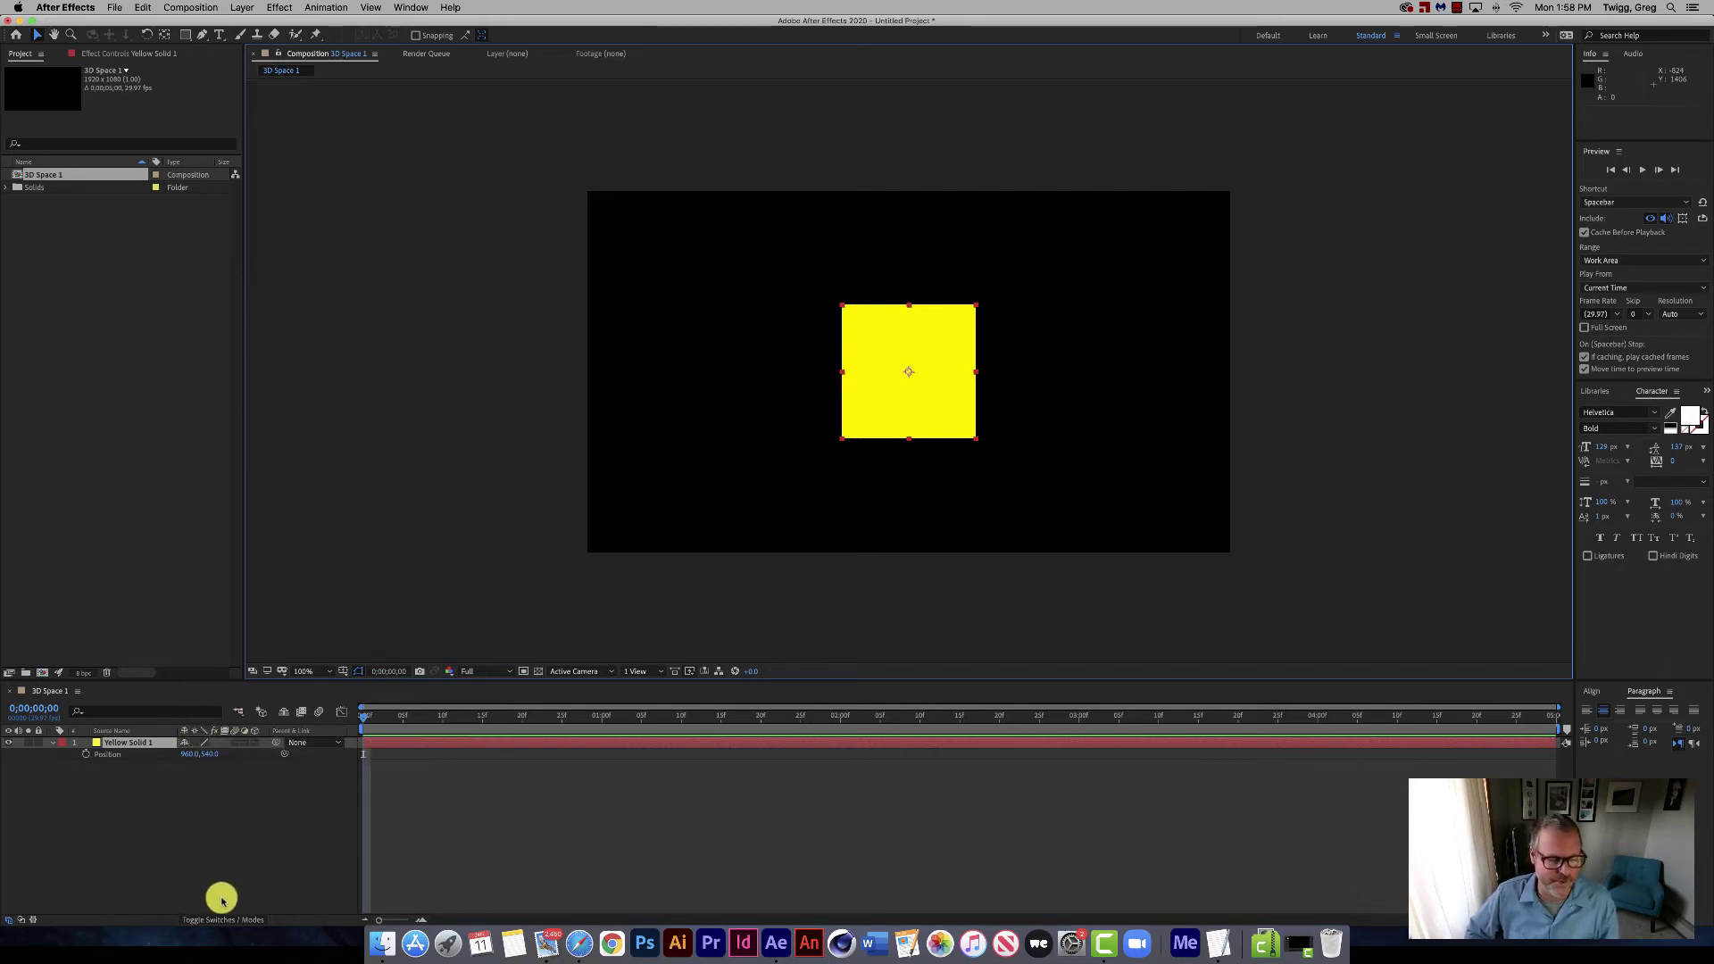
click(214, 922)
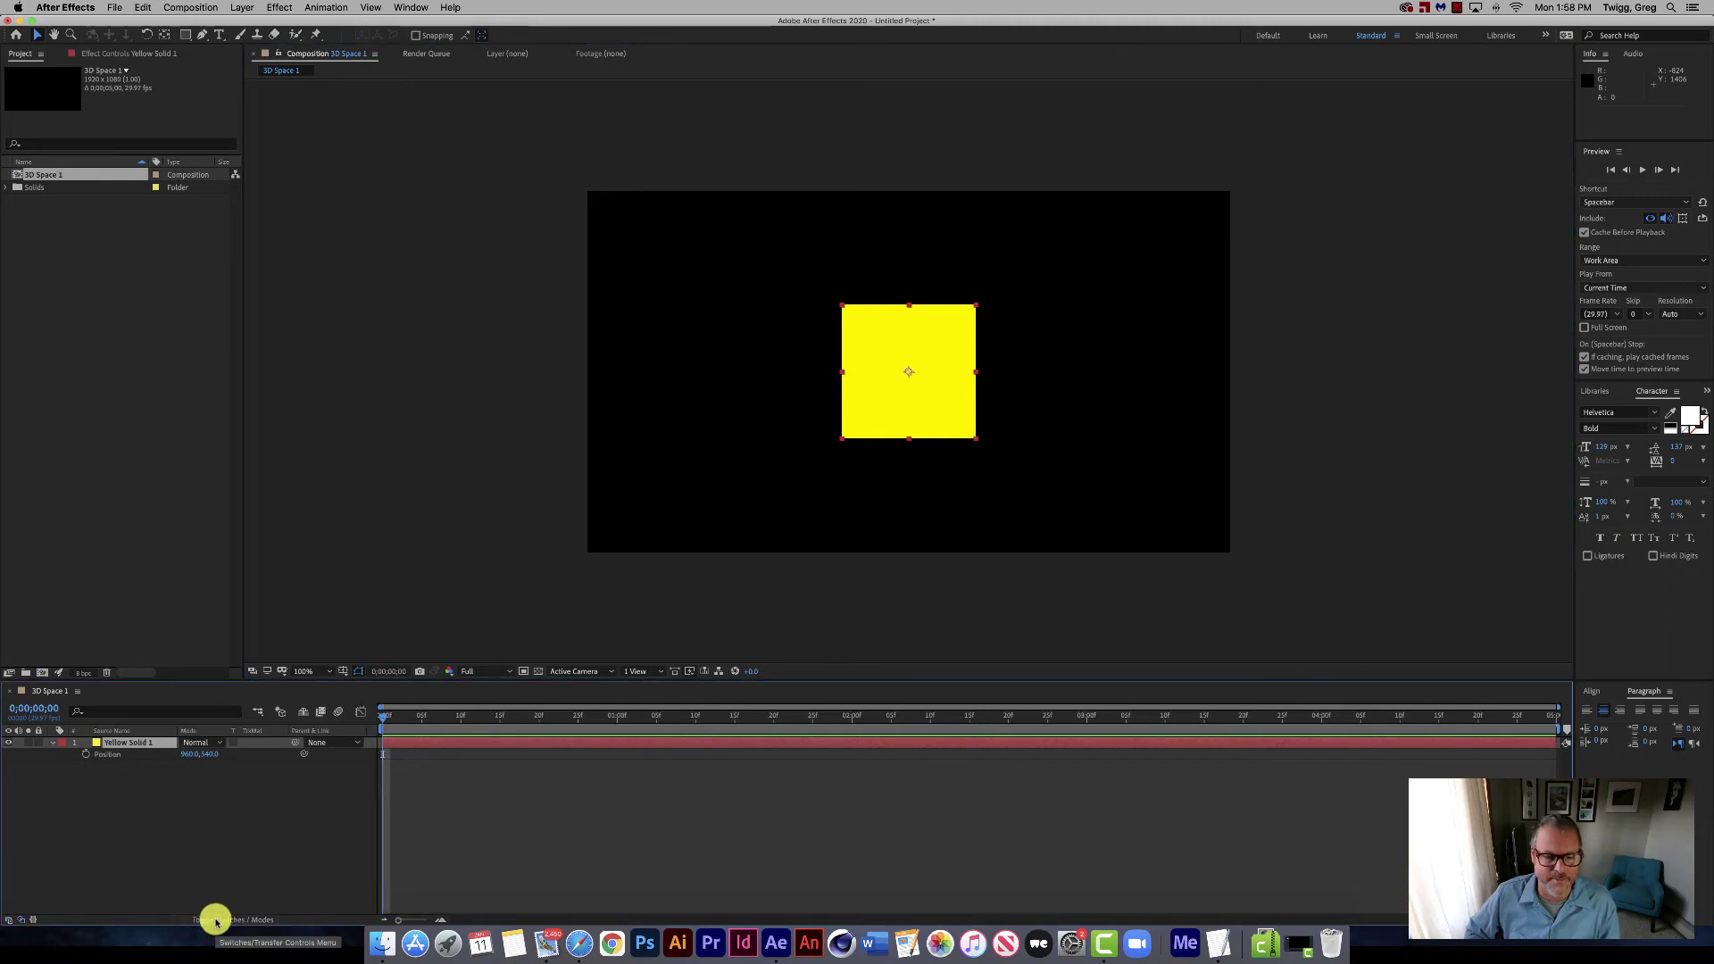
click(223, 922)
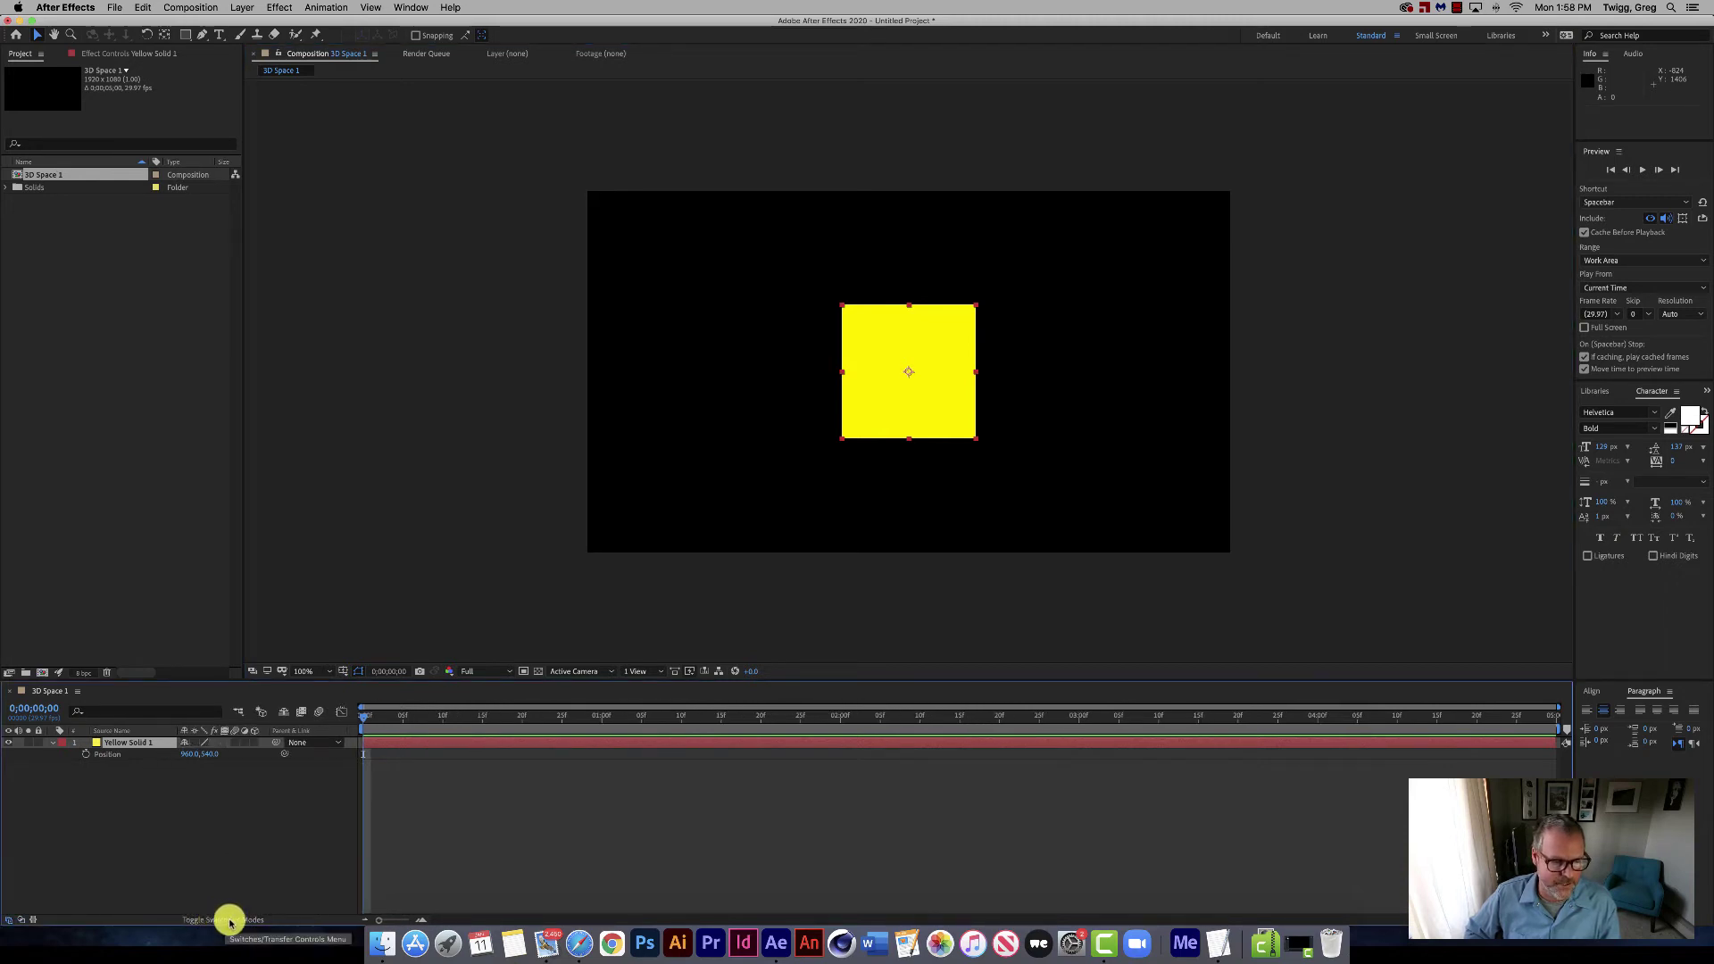
click(228, 923)
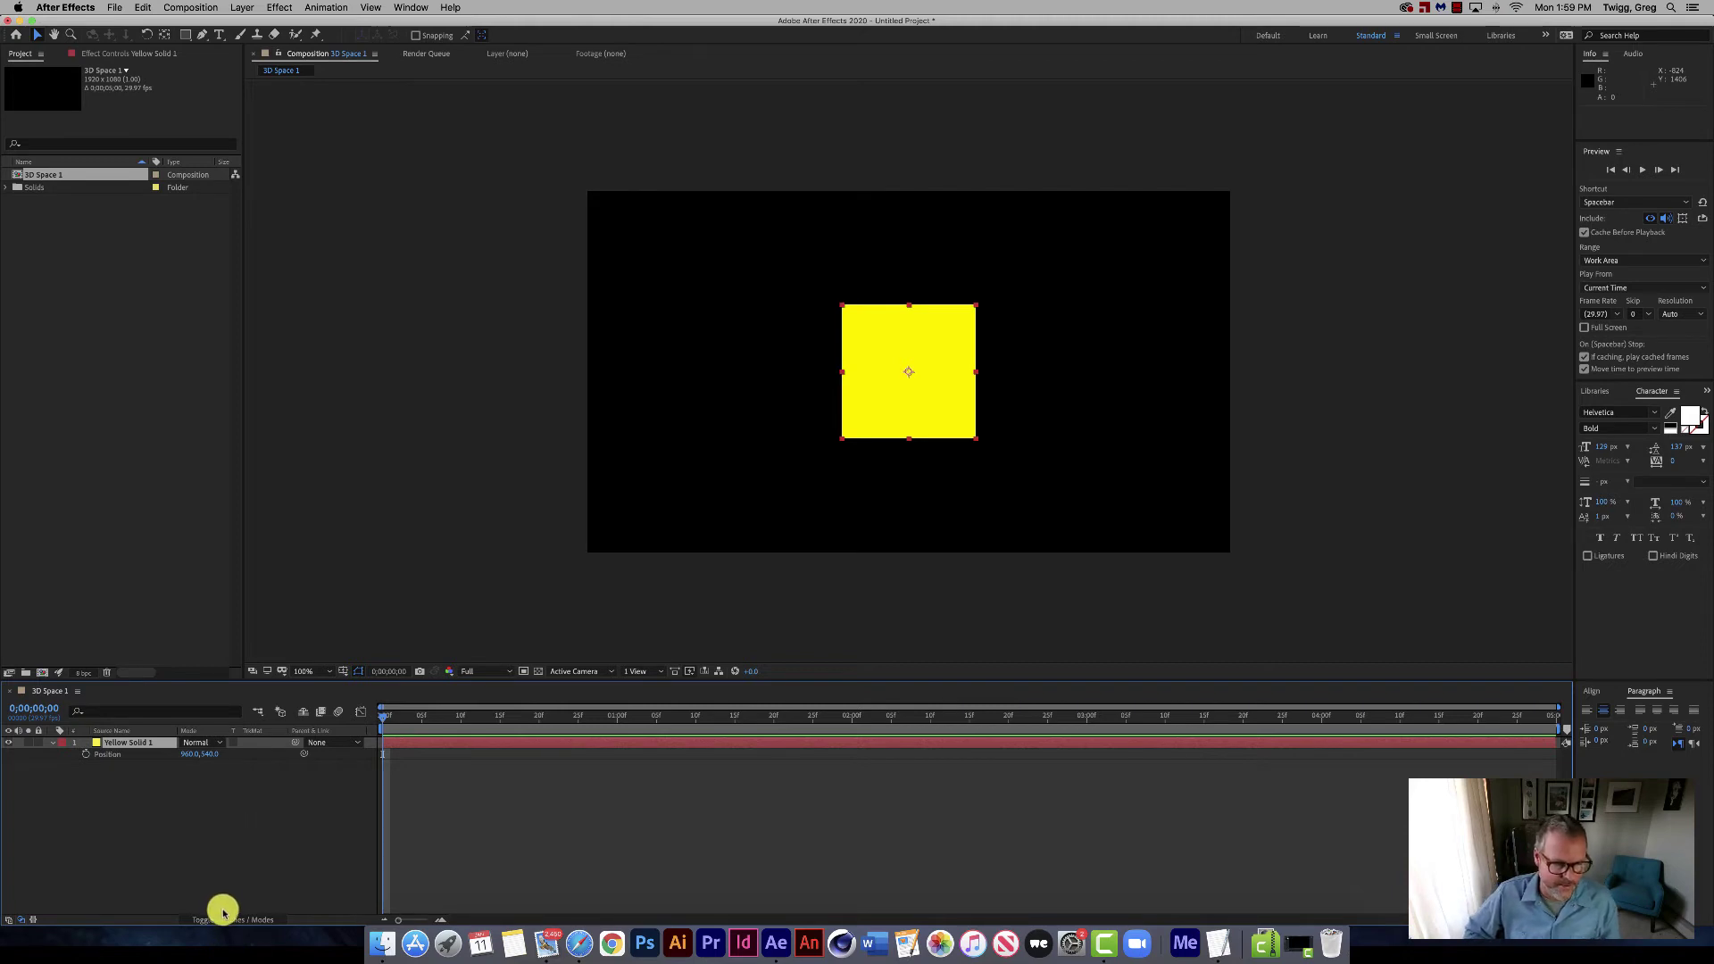
click(224, 920)
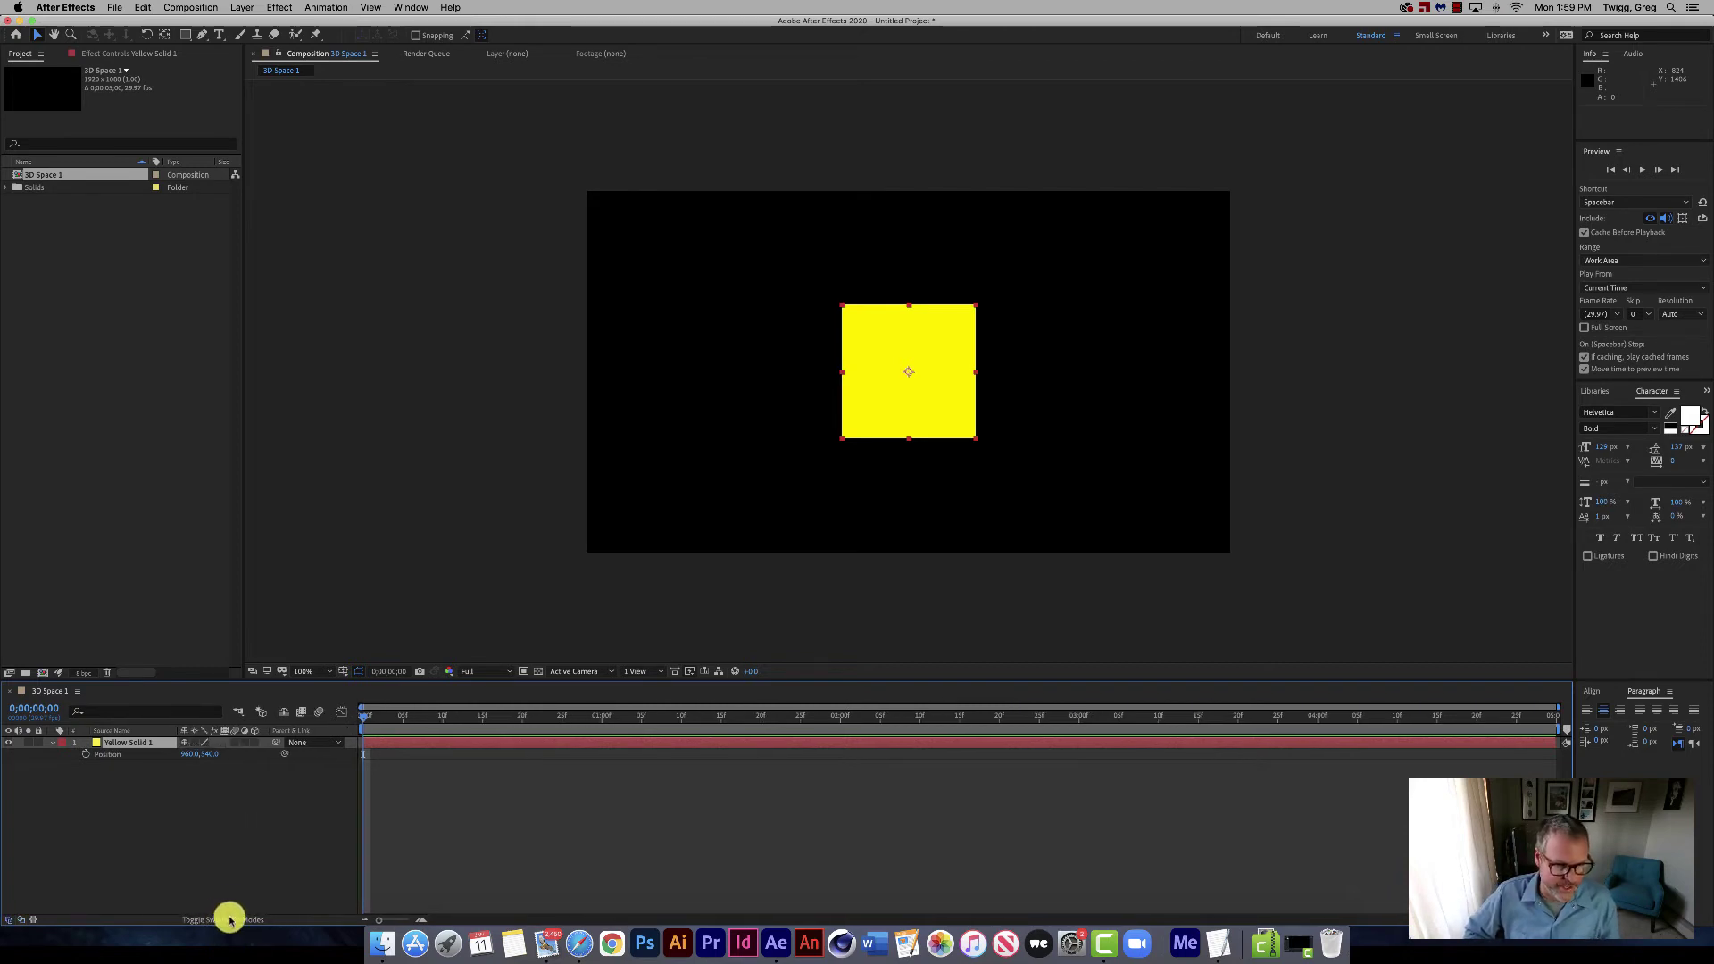
Turn on the 3D Layer switch for Yellow Solid 1.
click(253, 744)
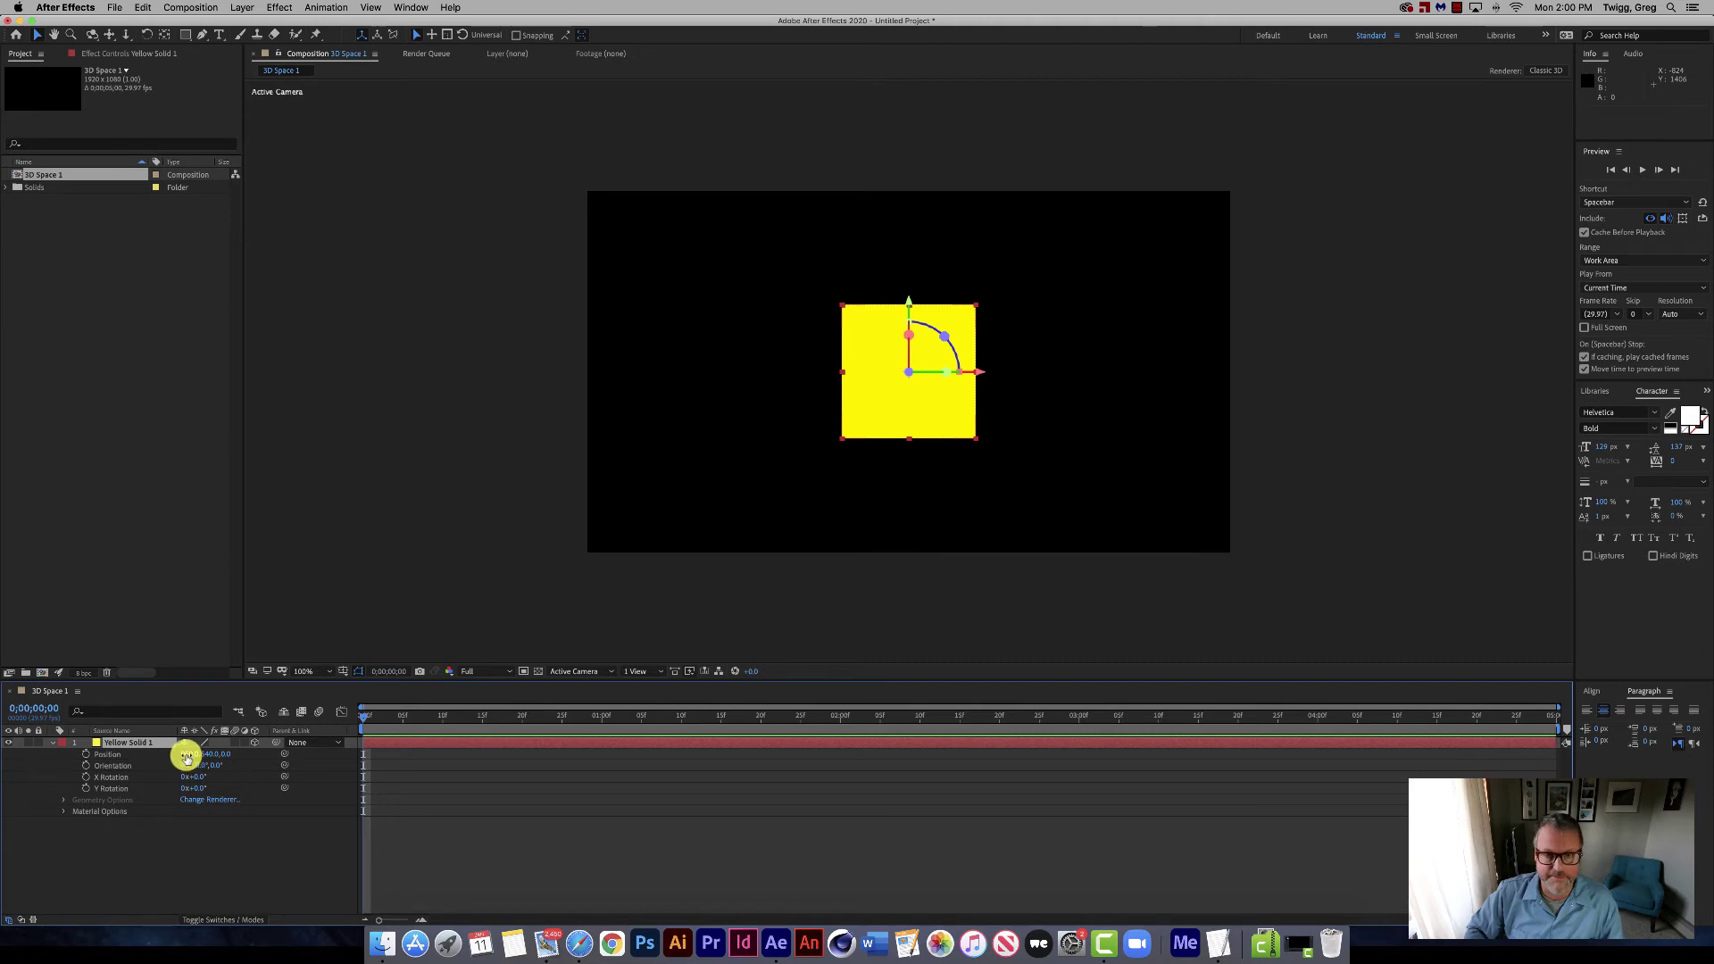
drag(187, 757, 3, 776)
key(super+z)
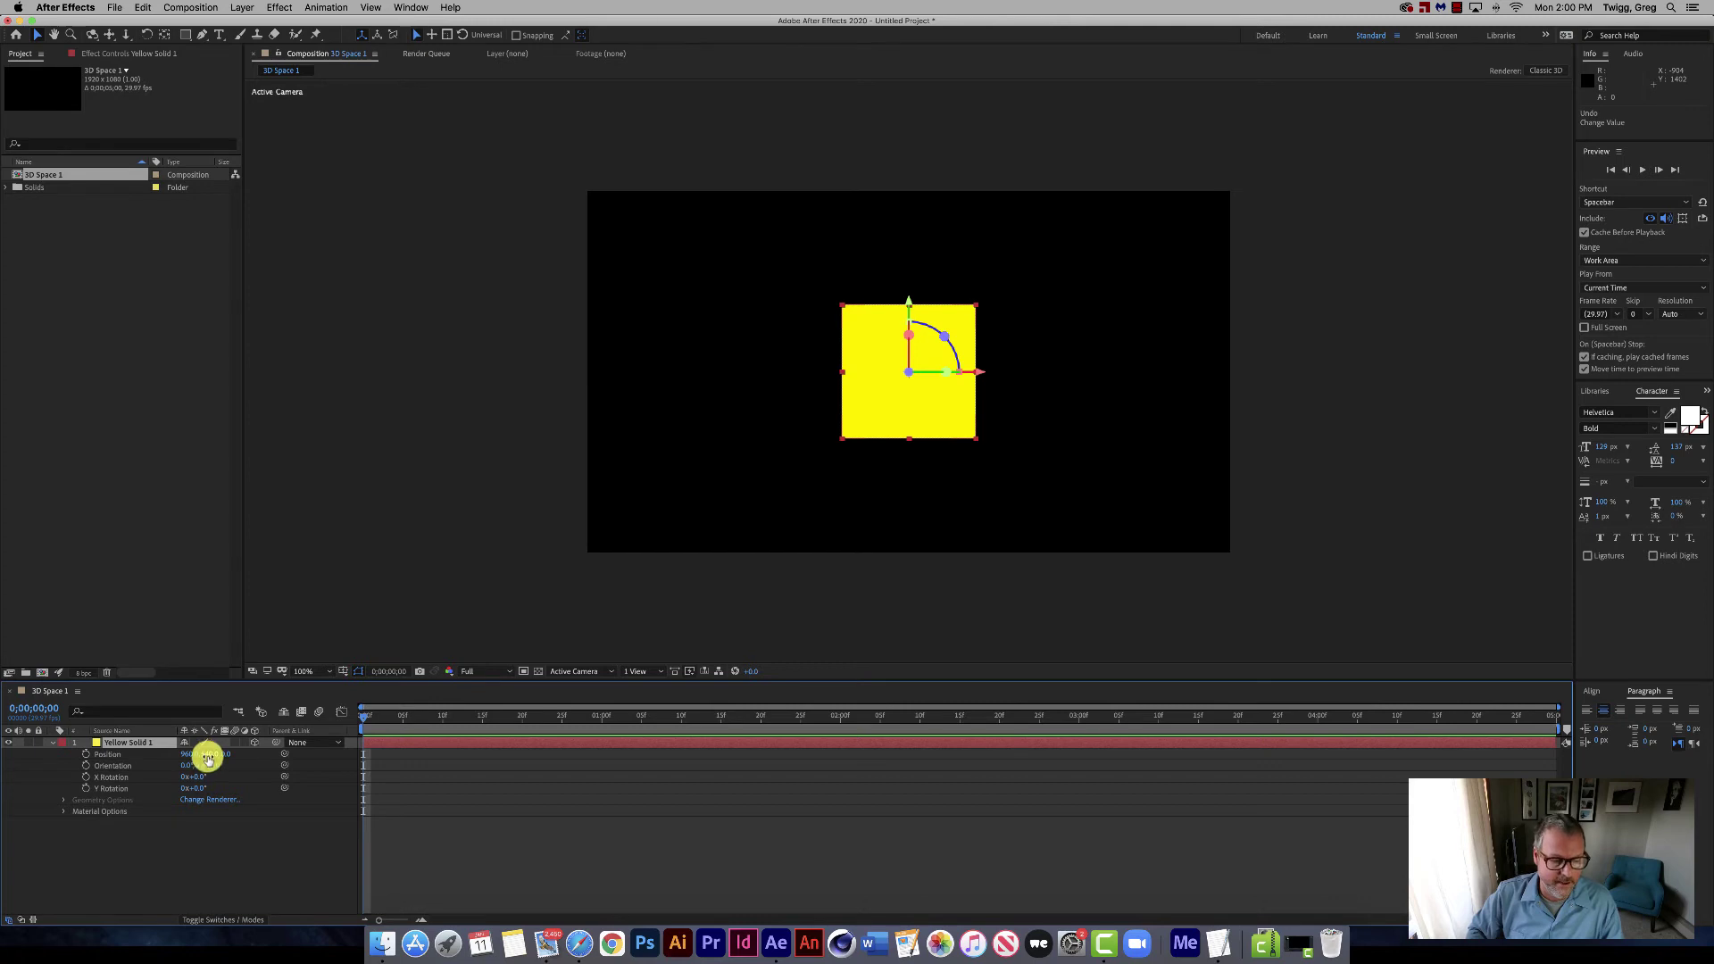
drag(203, 750, 215, 800)
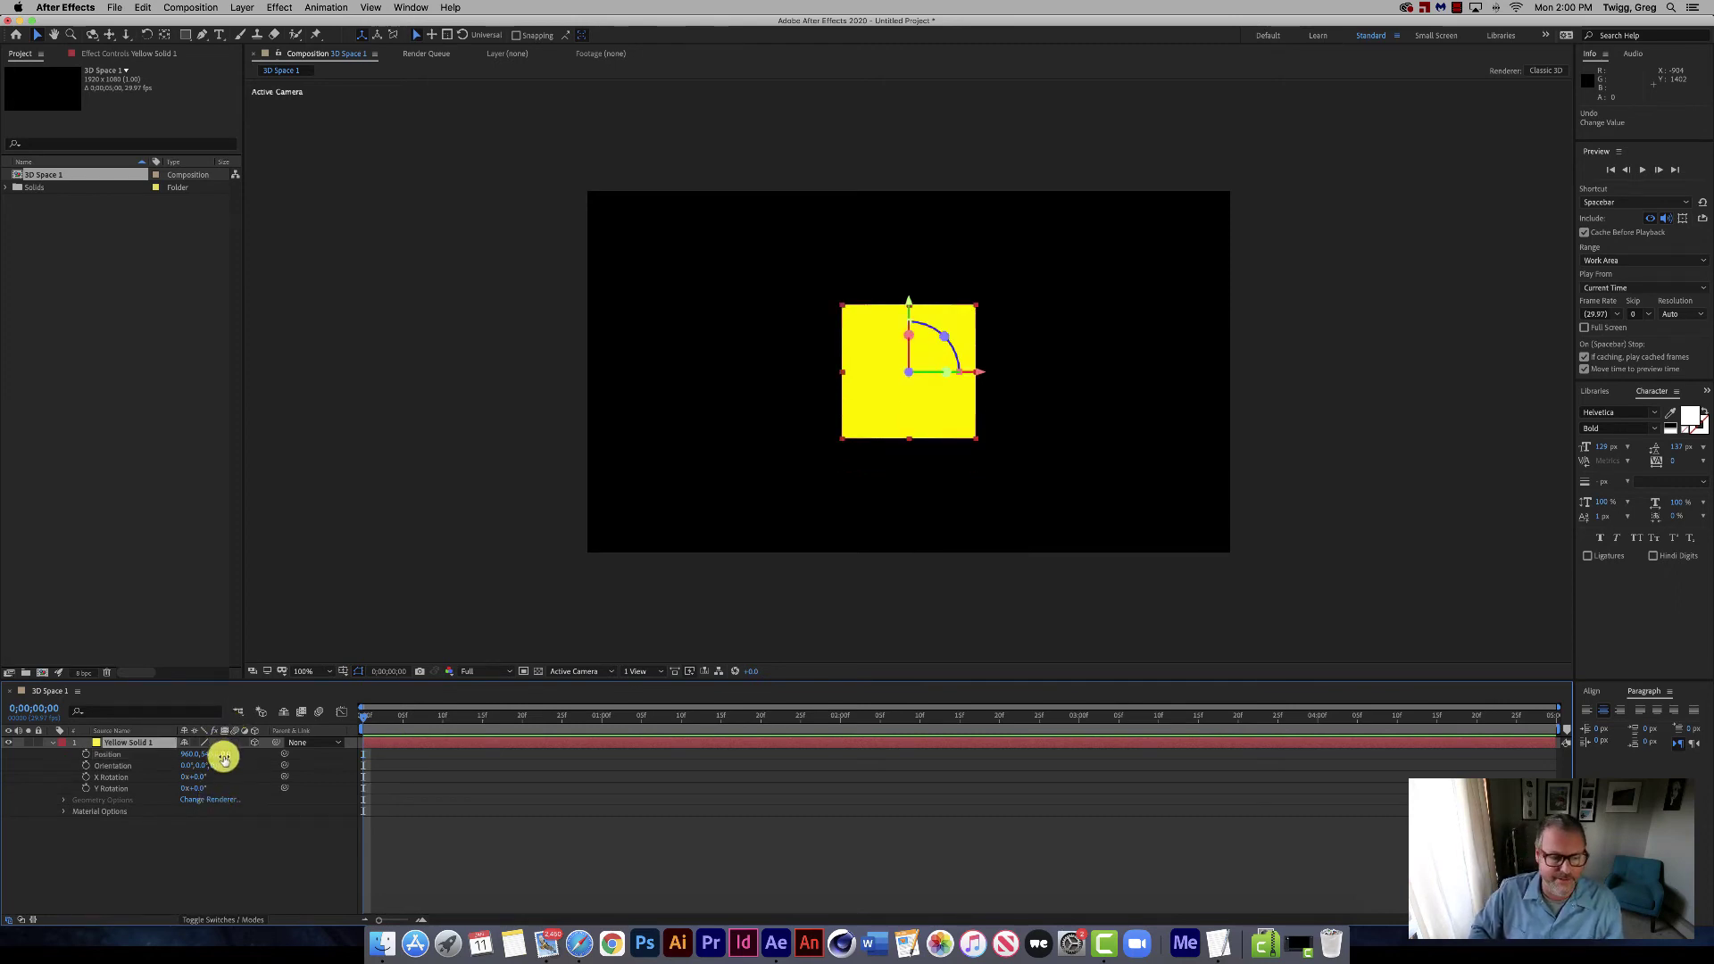
Scrub Yellow Solid 1's Z Position far back, then partway toward the camera.
drag(223, 755, 192, 734)
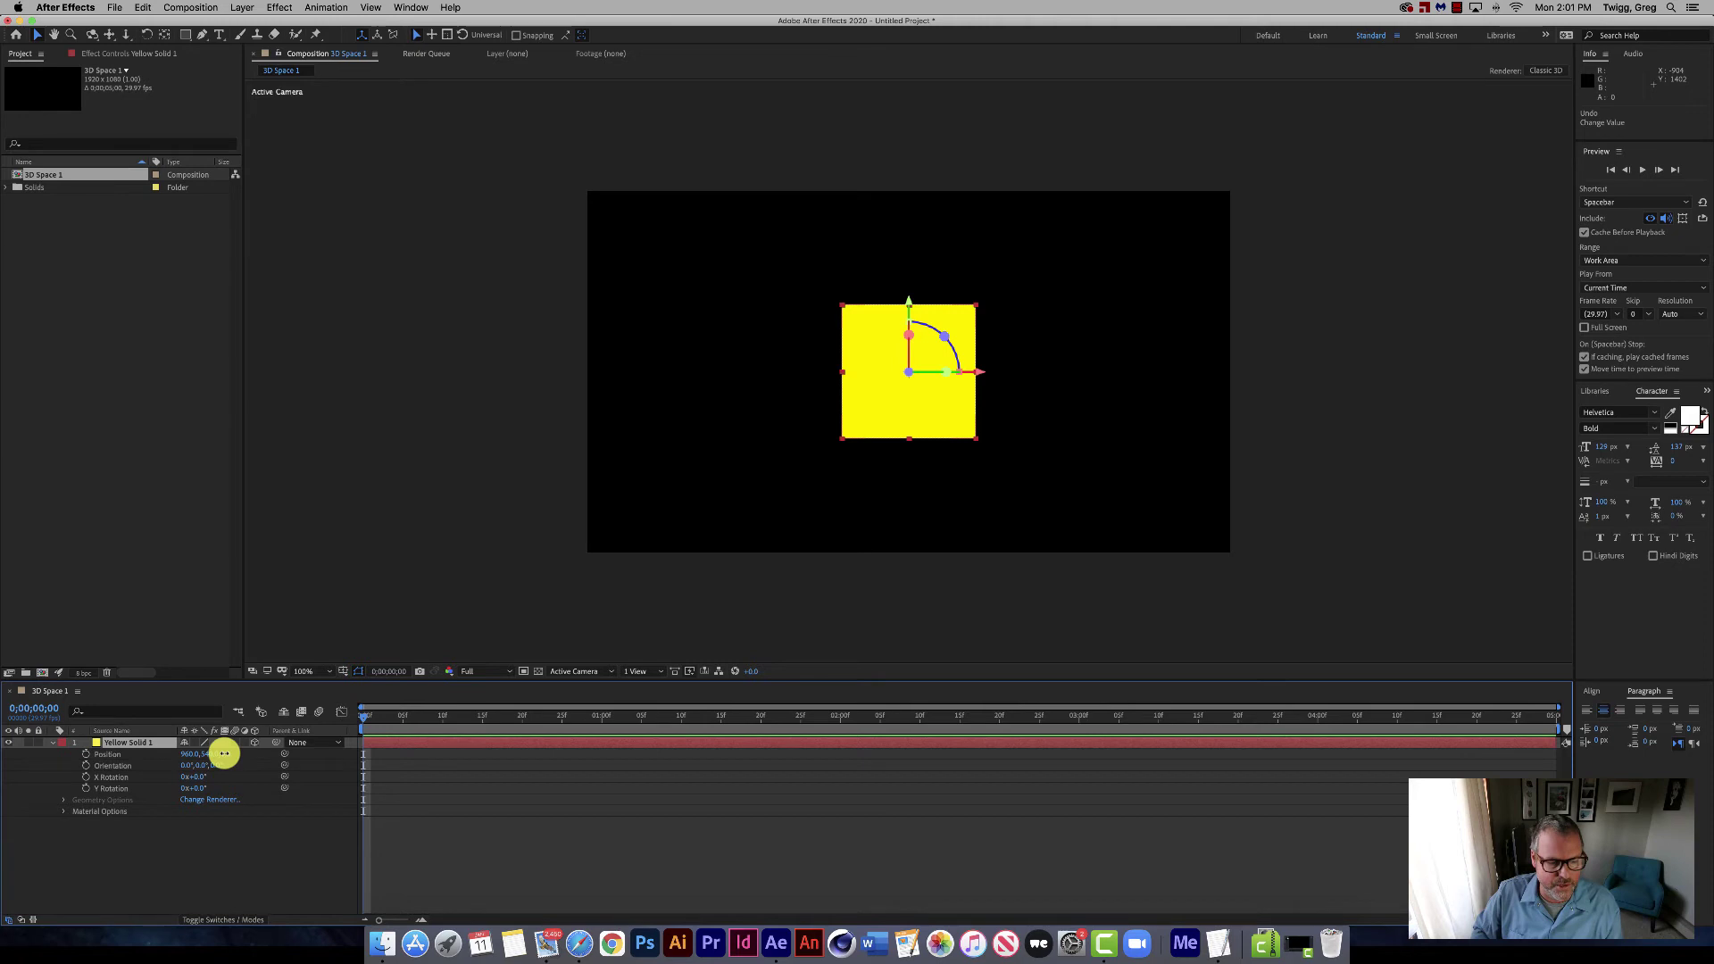
drag(226, 754, 32, 743)
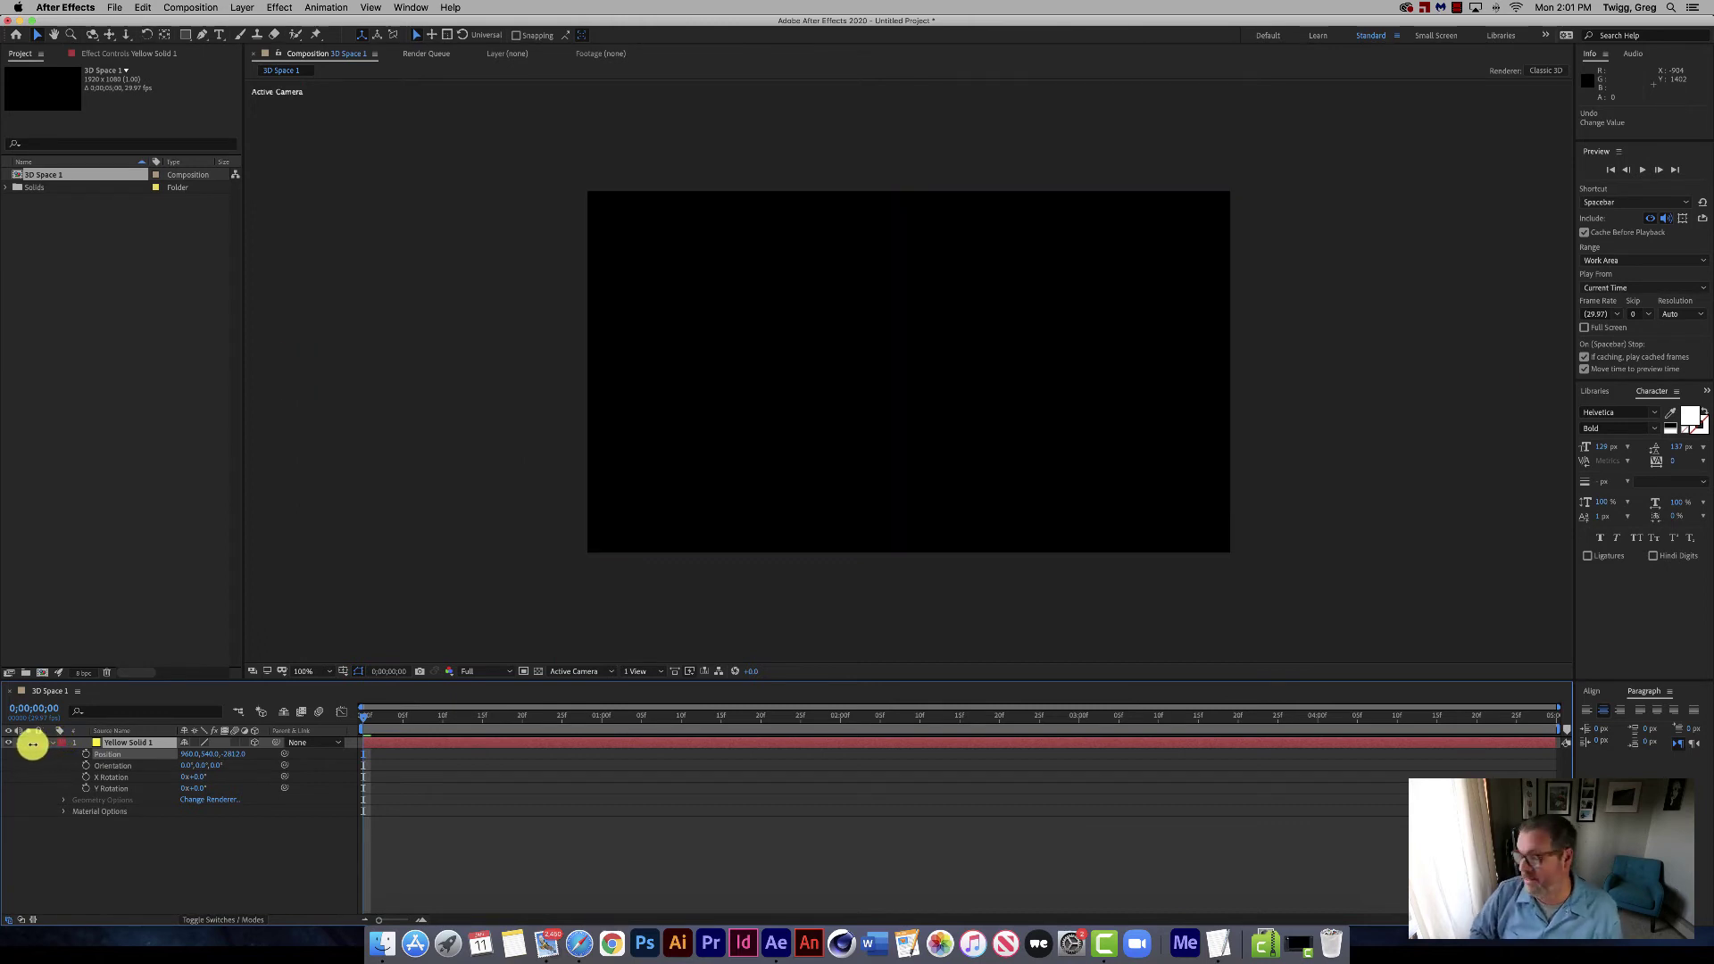
drag(32, 743, 191, 711)
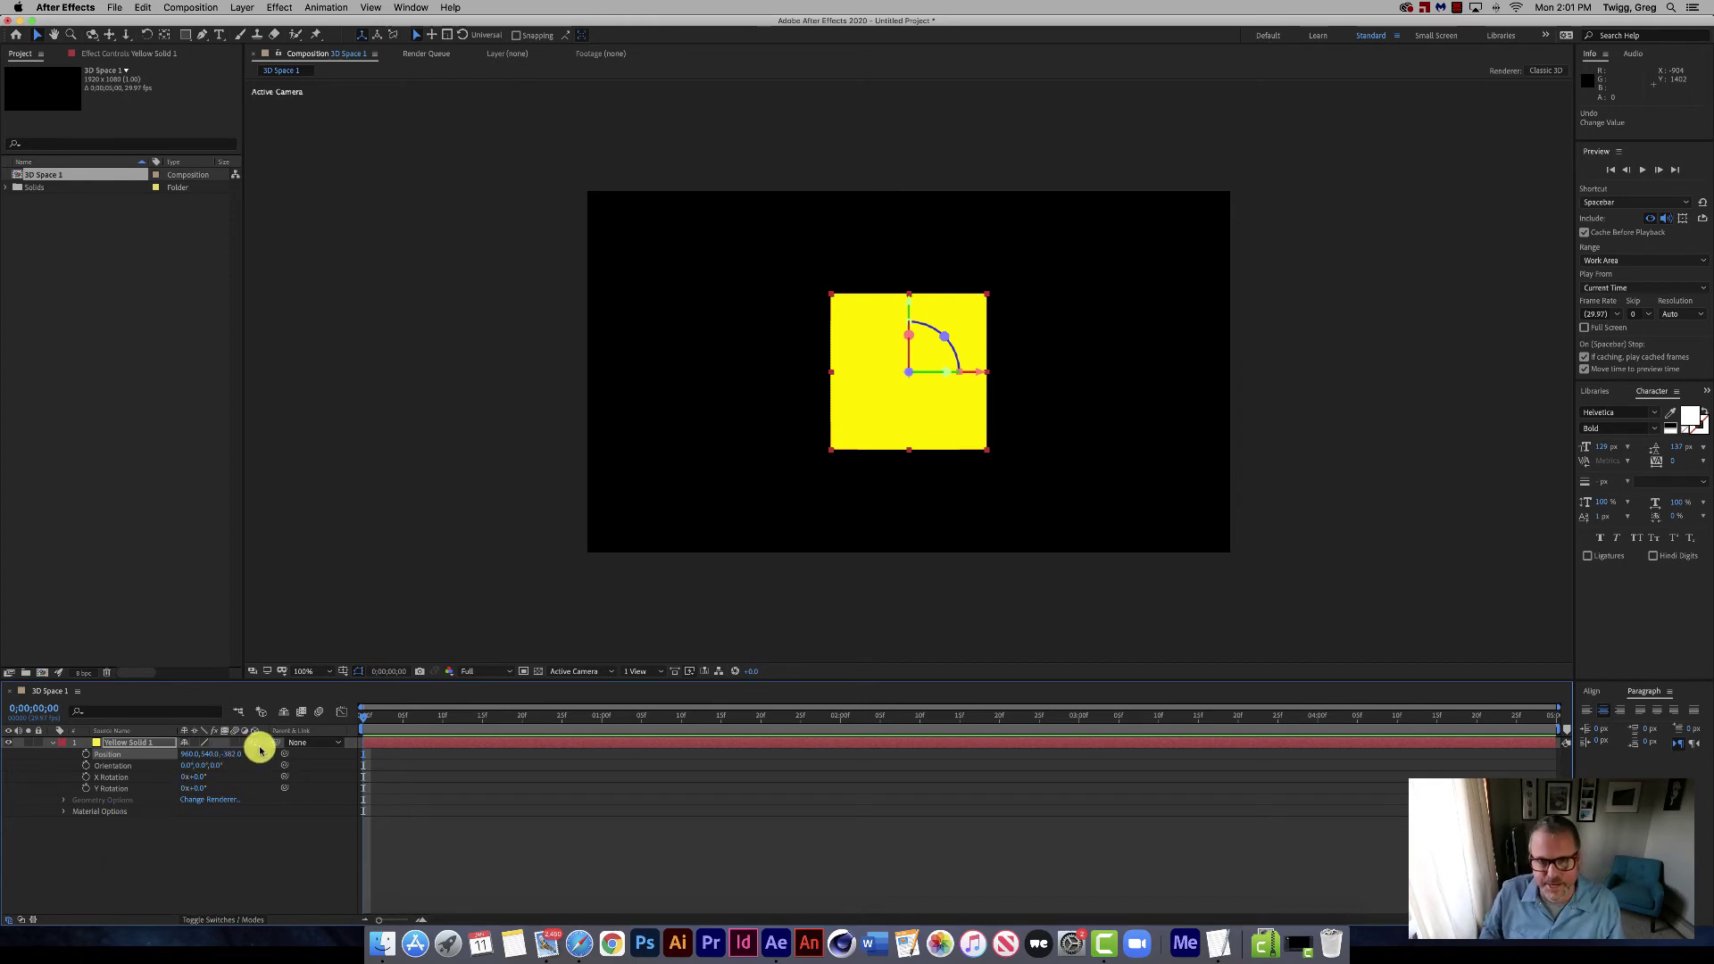
Reset Yellow Solid 1's Position to 960.0, 540.0, 0.0 using the property's context menu.
right_click(111, 758)
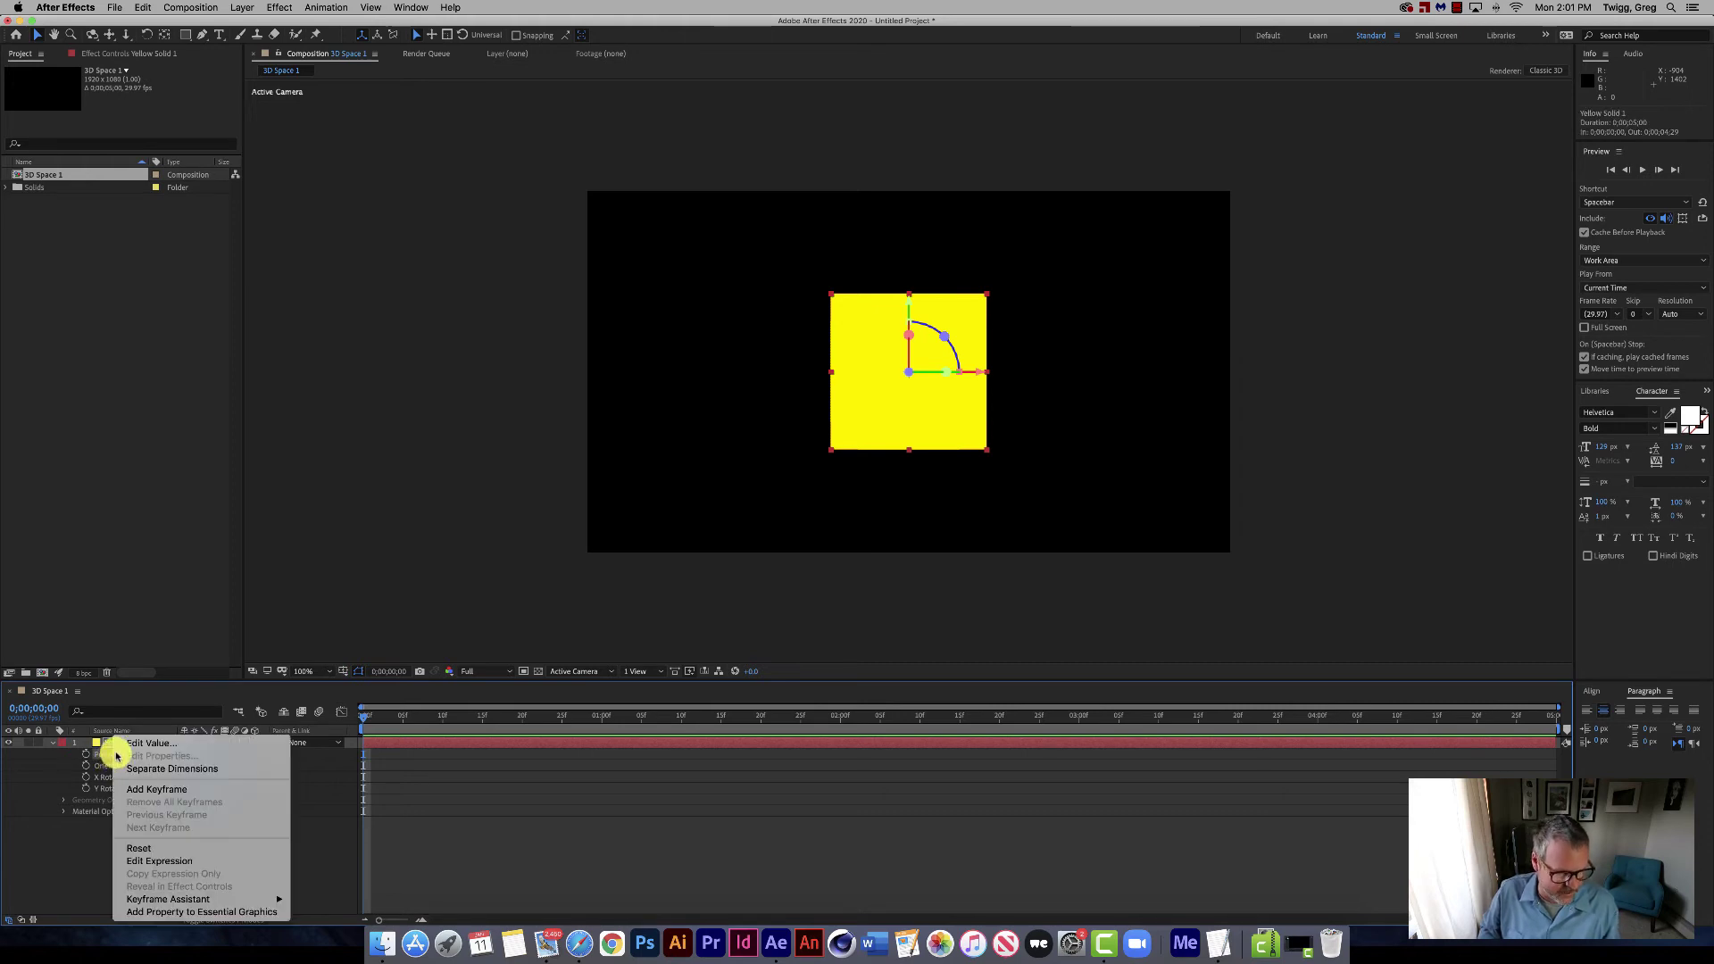
click(140, 848)
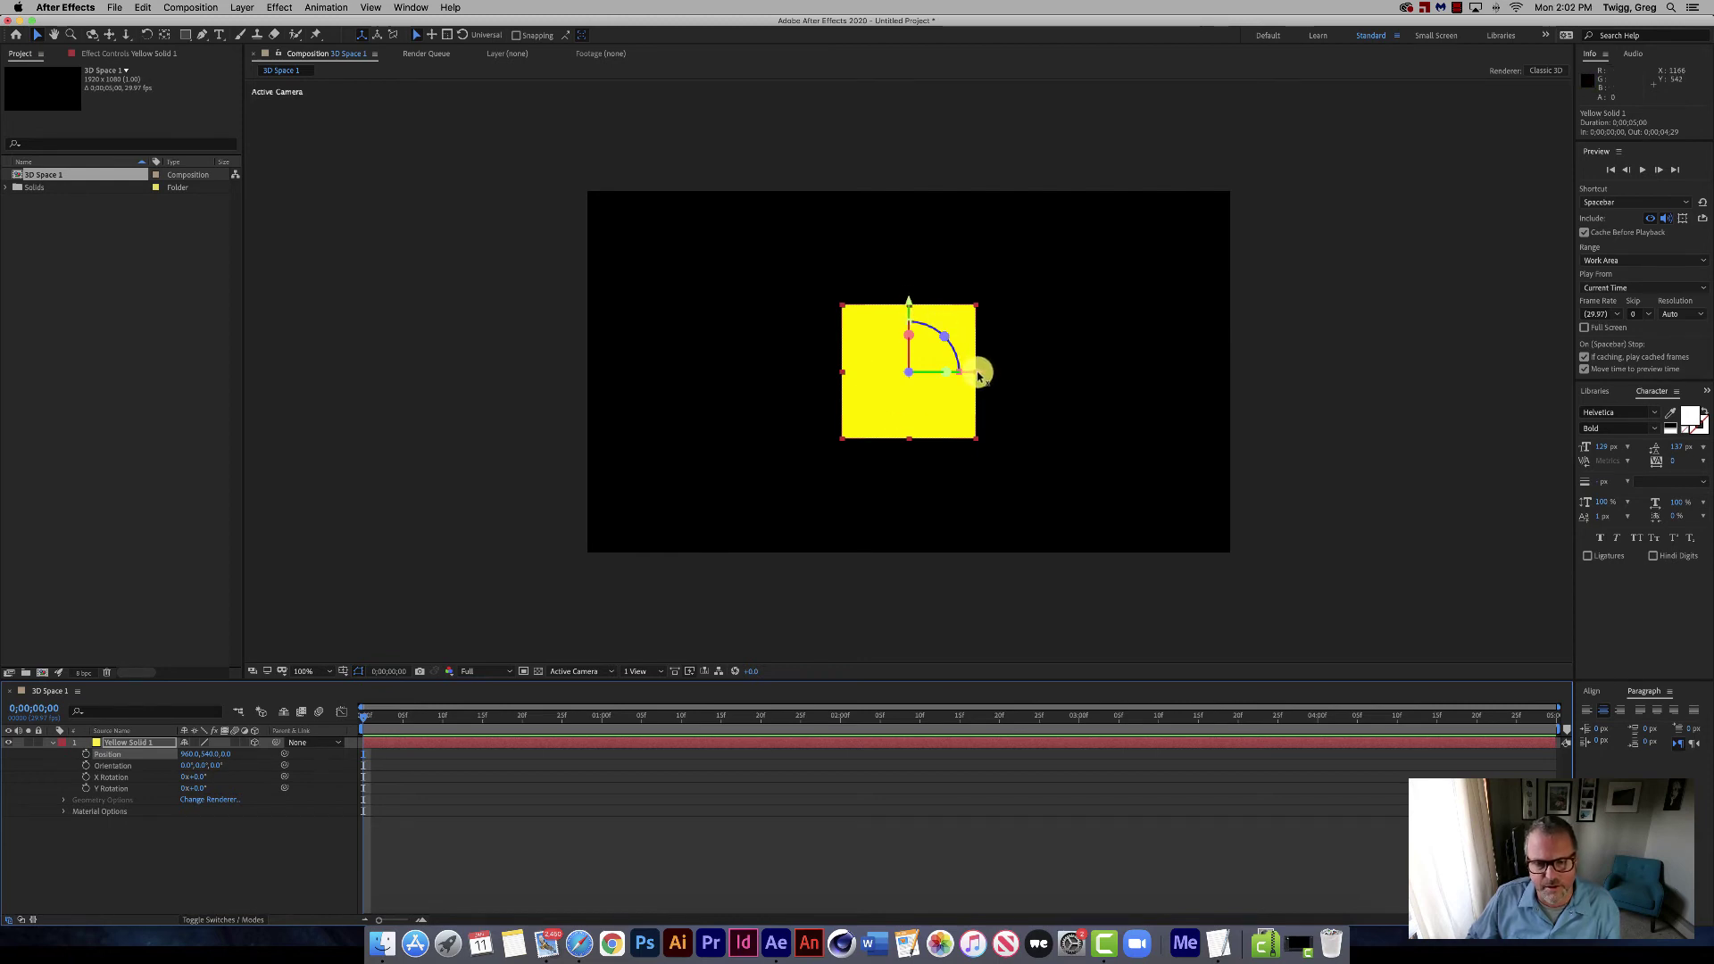
drag(980, 376, 1106, 375)
key(super+z)
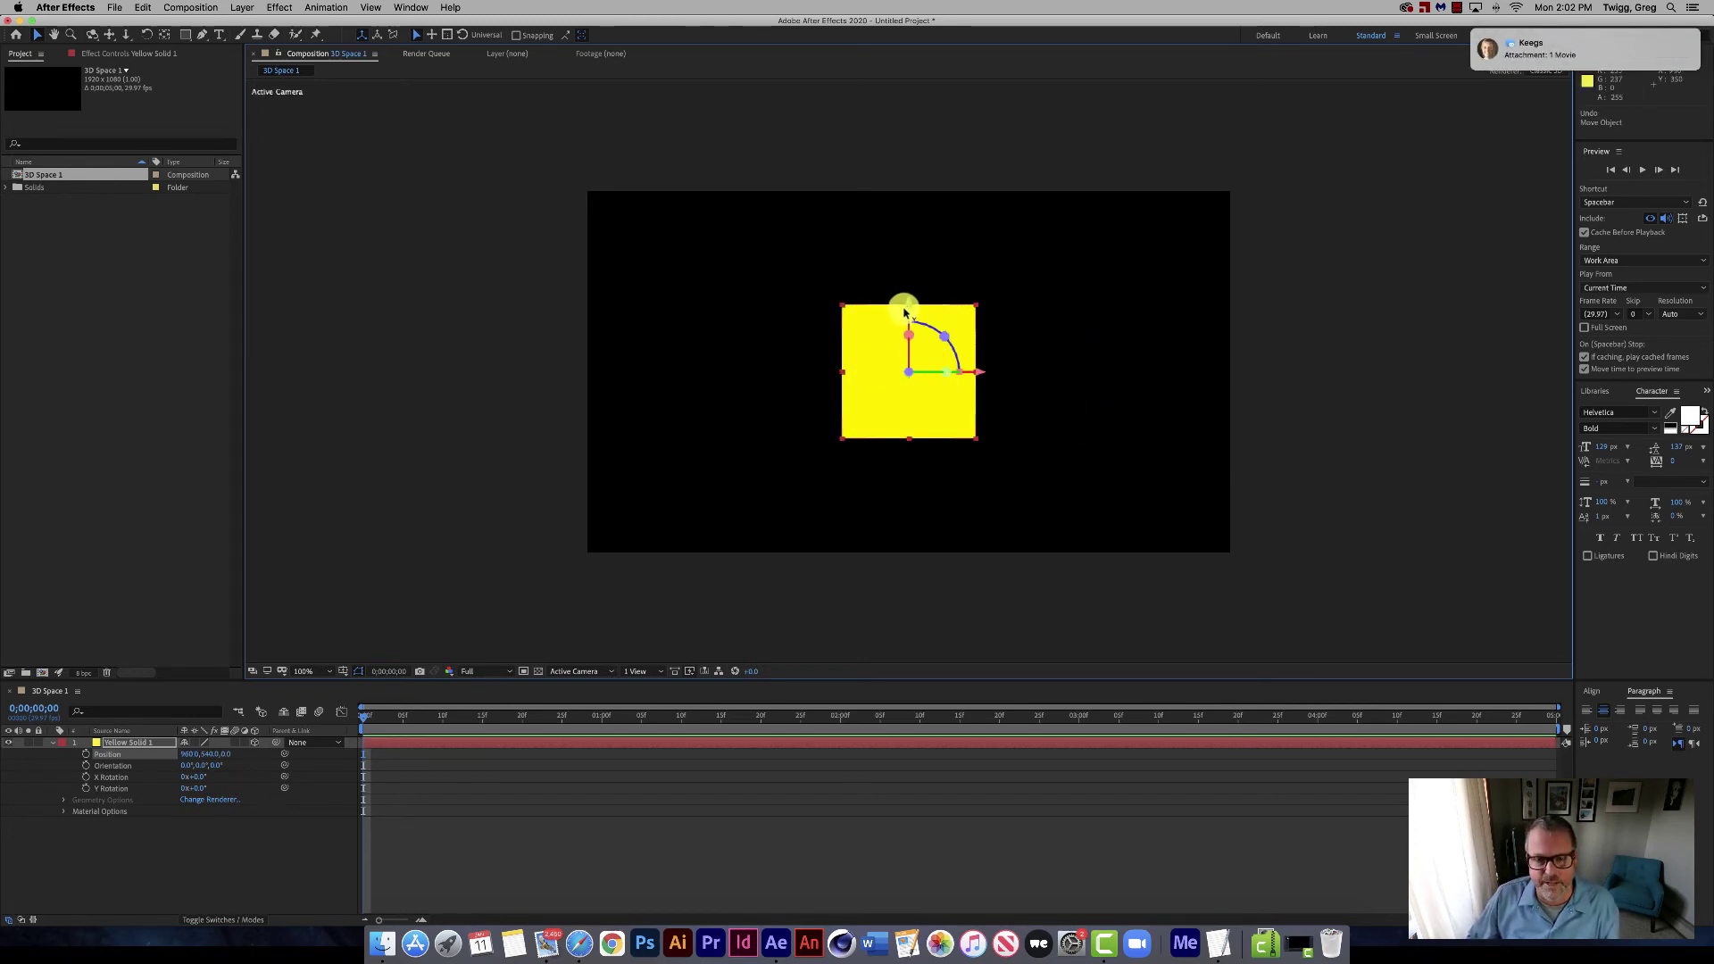
drag(909, 304, 900, 237)
key(super+z)
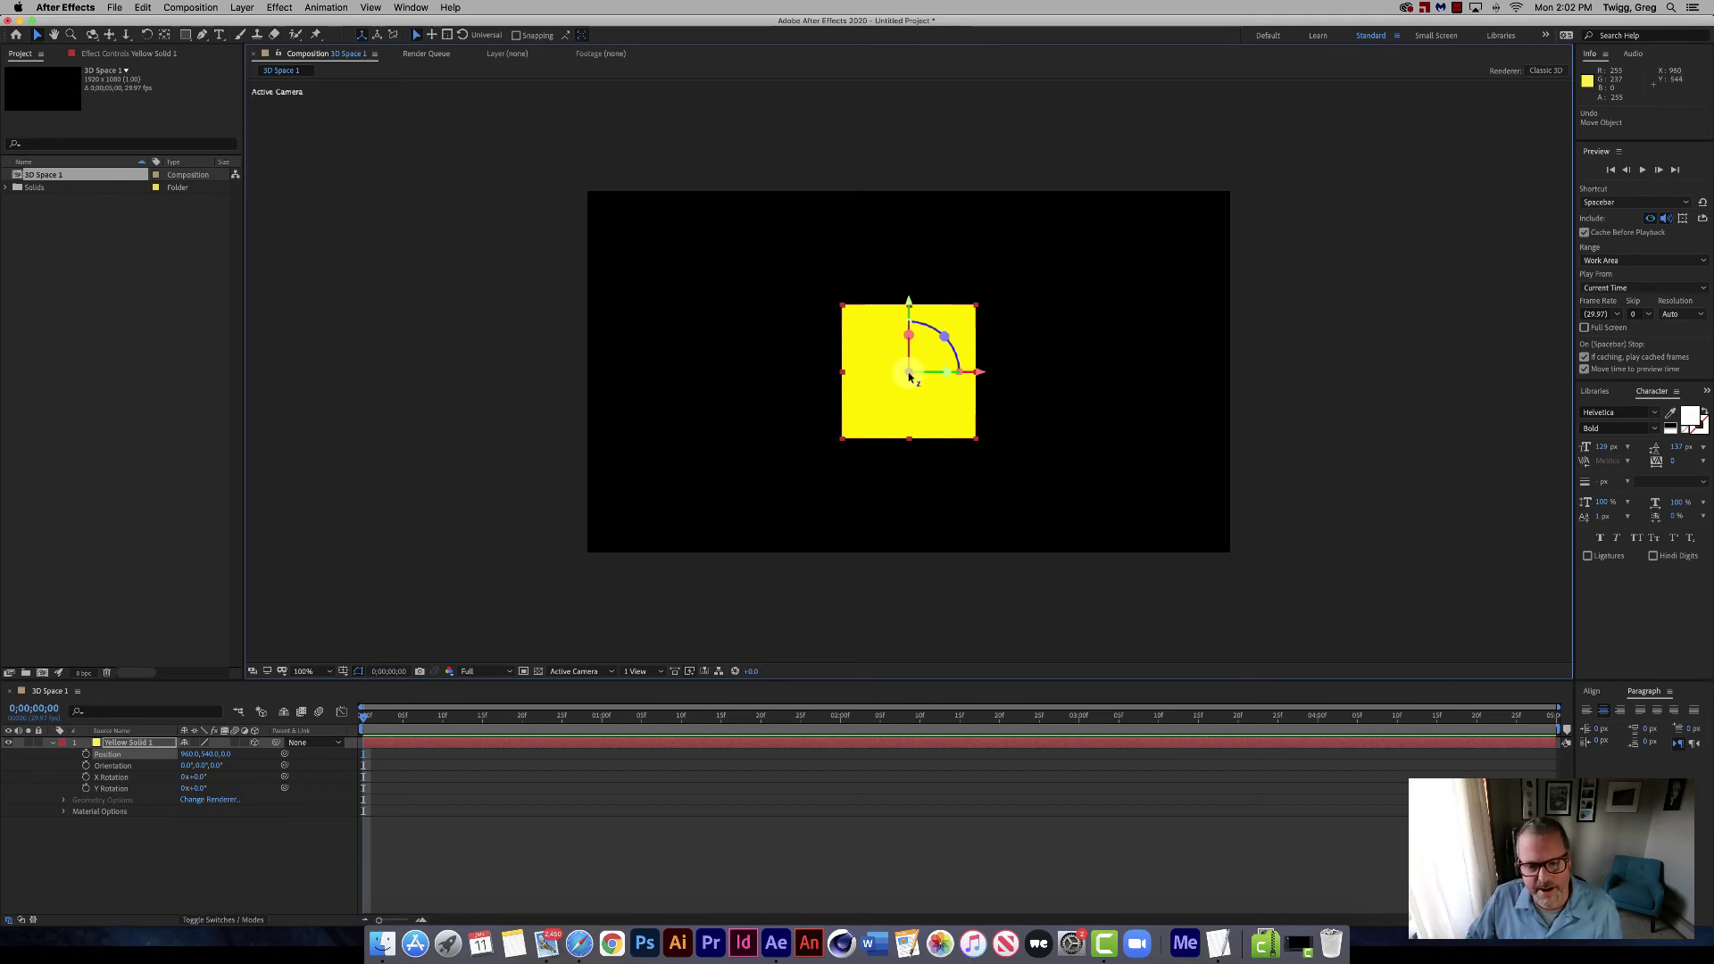
drag(909, 373, 1370, 393)
key(super+z)
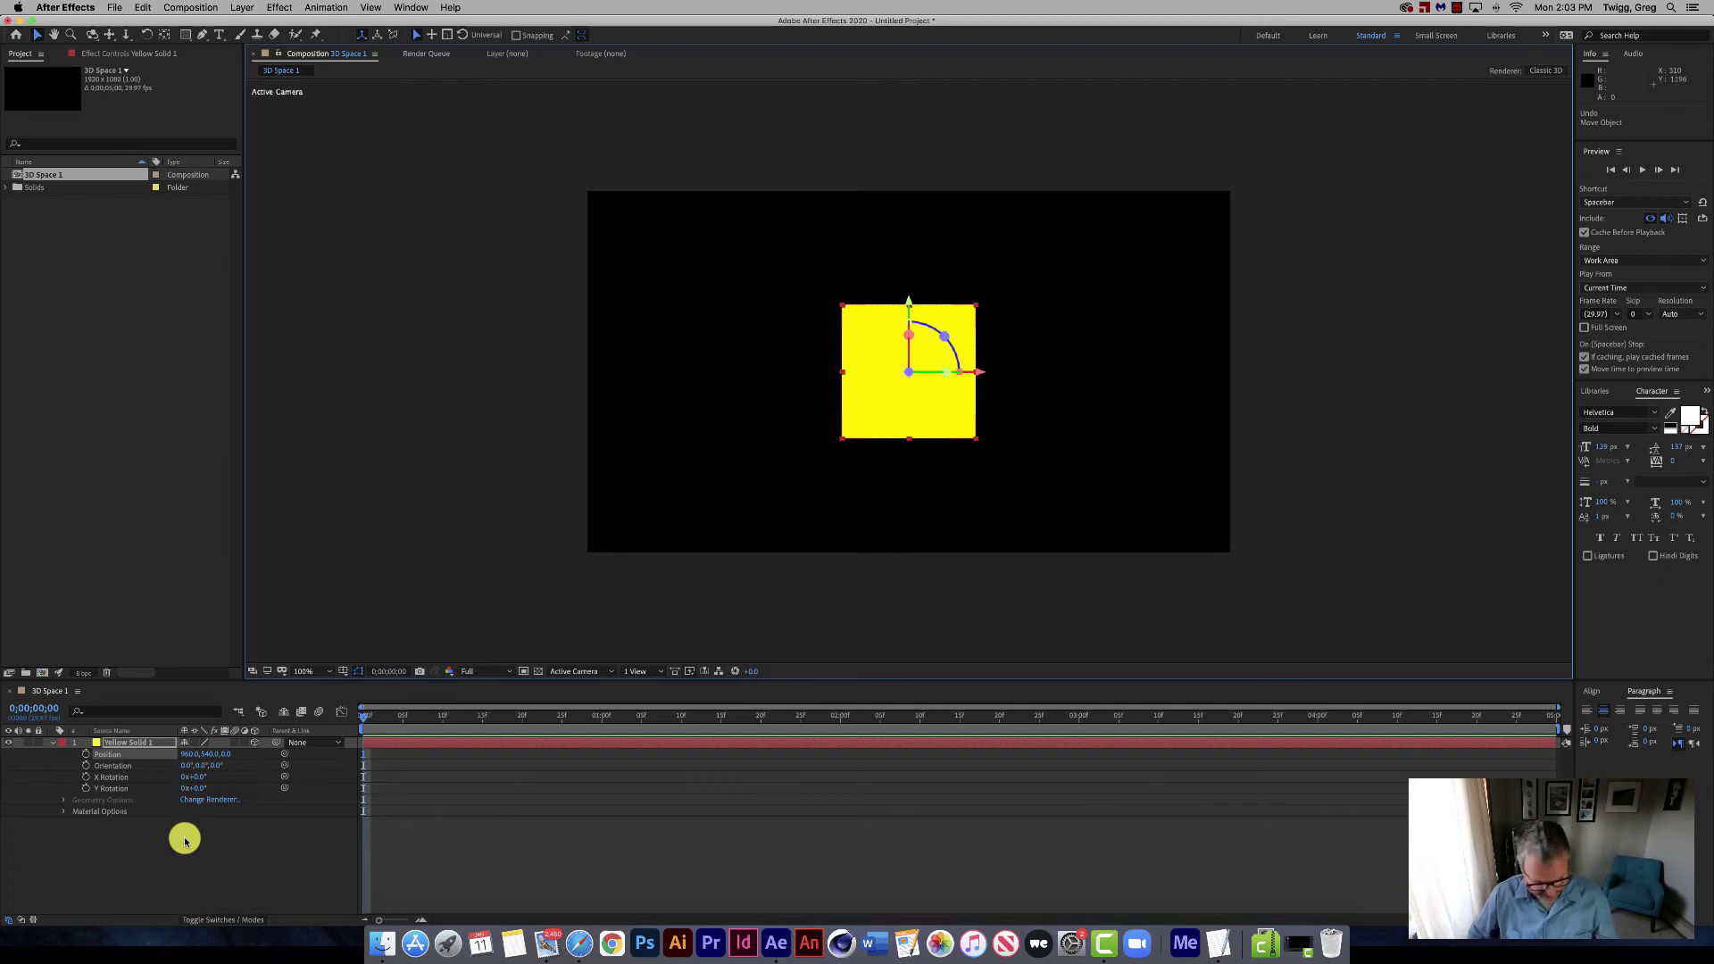
Reveal only Yellow Solid 1's Orientation and X, Y, Z Rotation properties with R.
key(r)
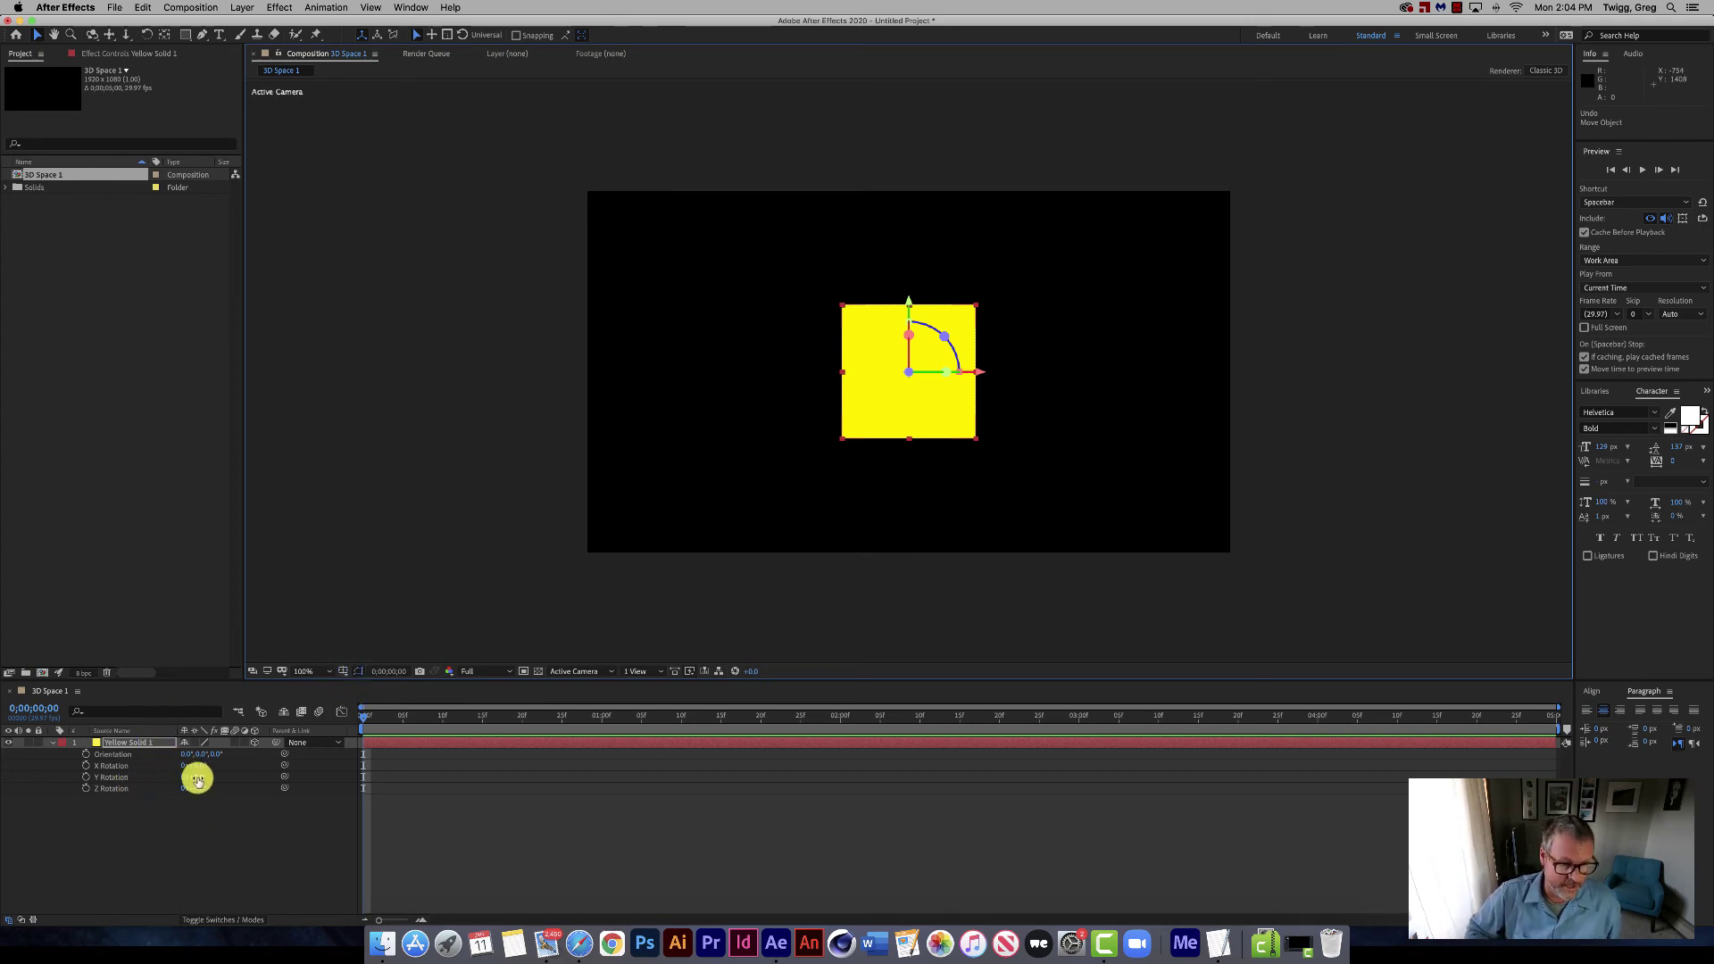
Scrub Yellow Solid 1's Y Rotation to 0x+144.0°.
drag(199, 777, 247, 763)
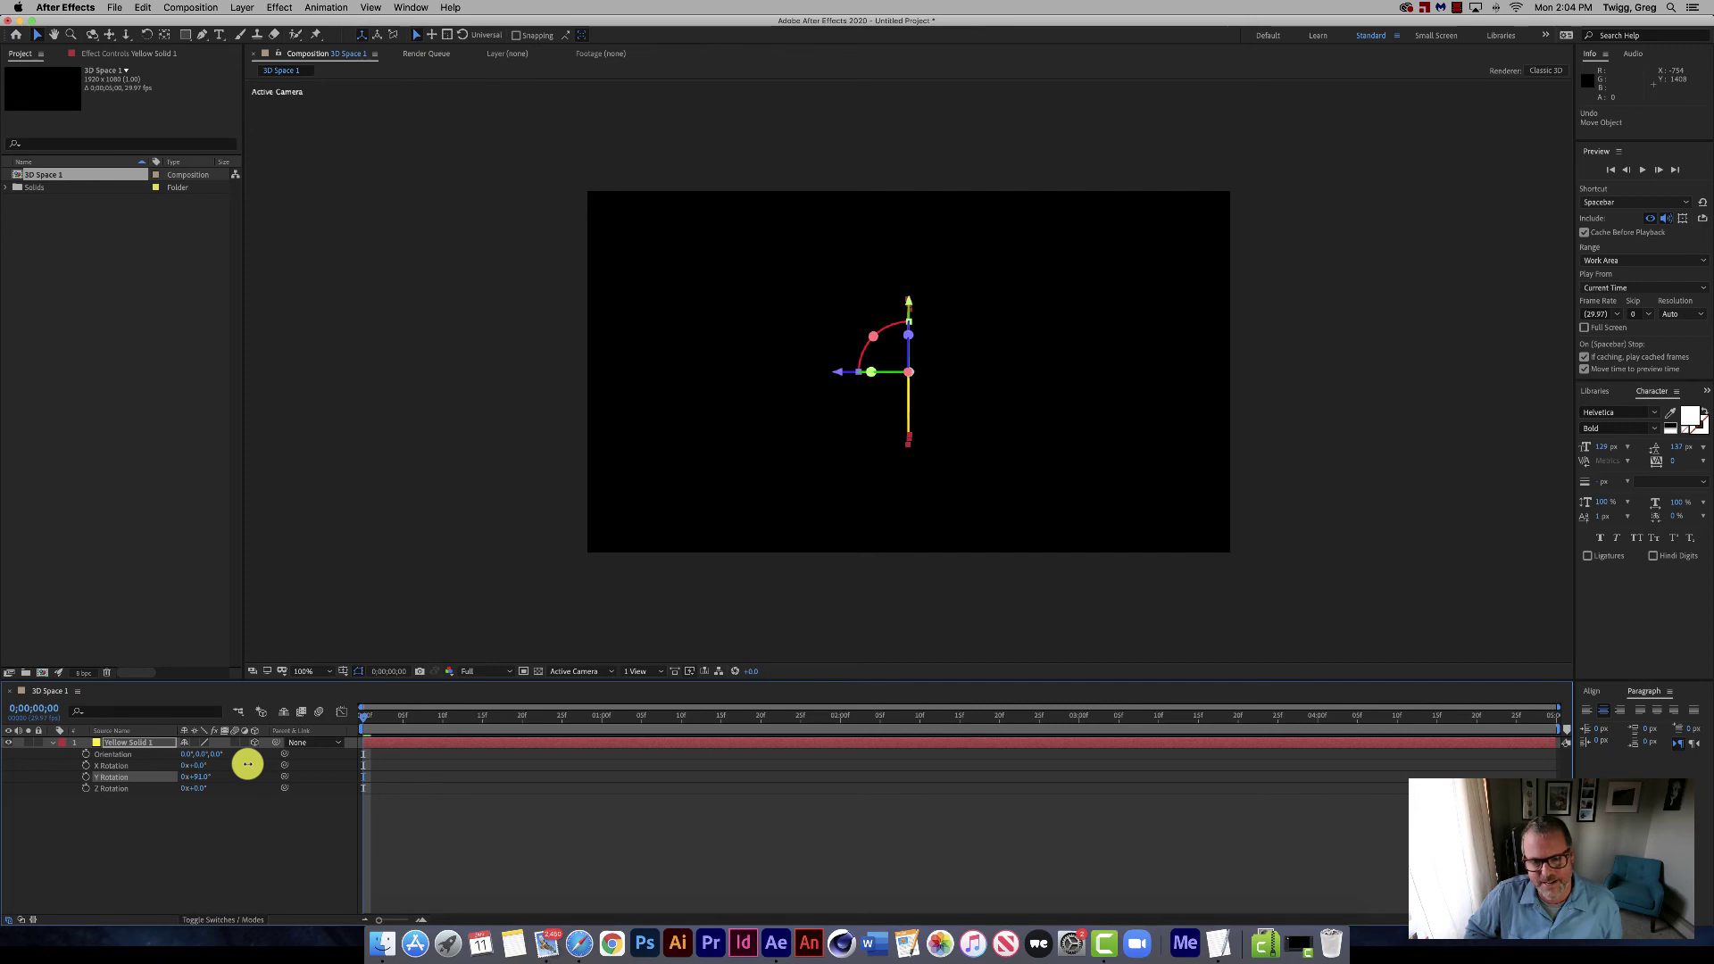
drag(247, 763, 247, 762)
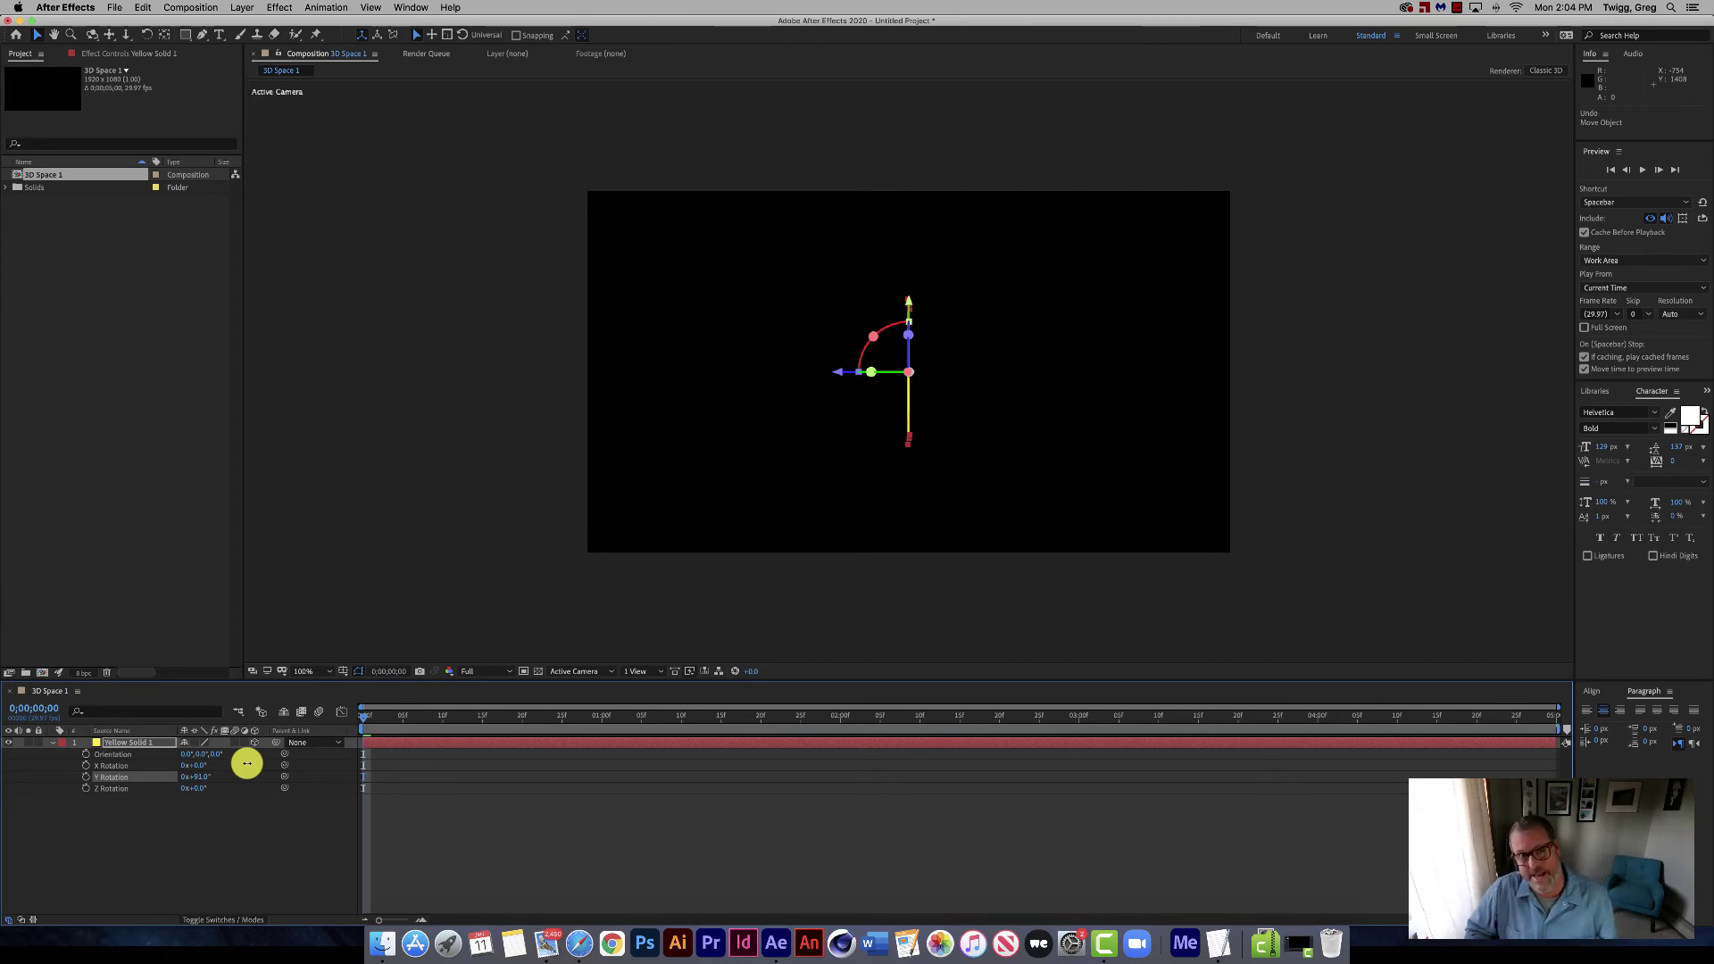
drag(247, 763, 285, 756)
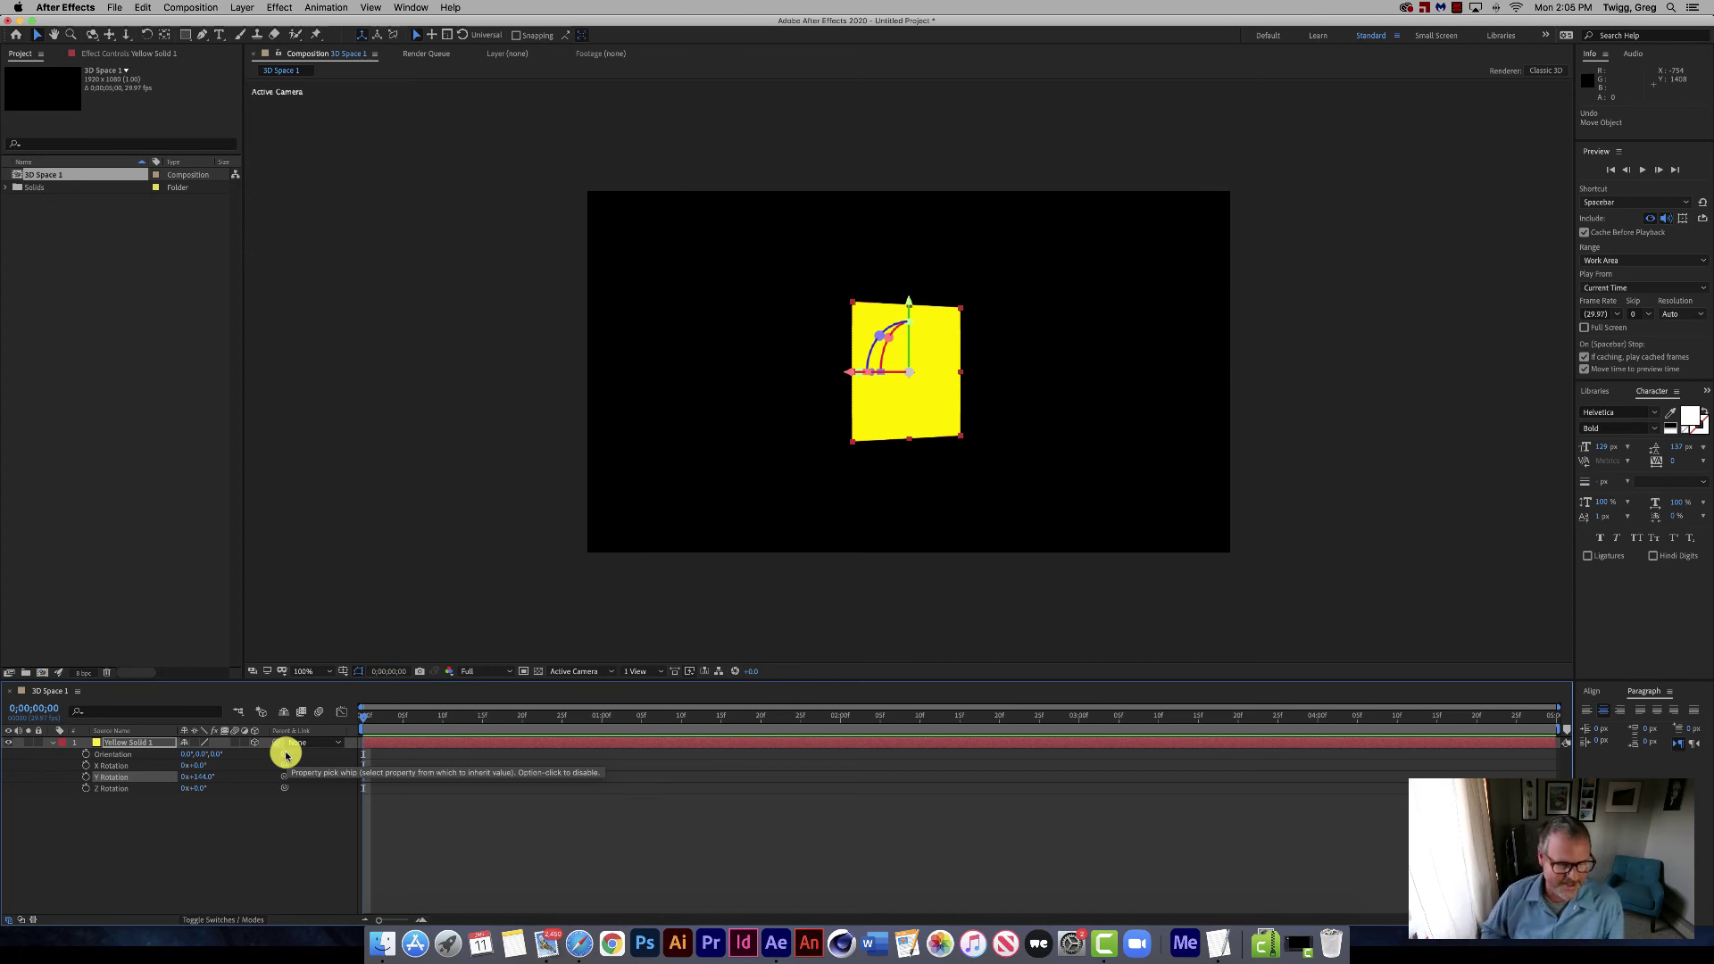
Reset Y Rotation to 0°, scrub it once more, then undo back to 0x+0.0°.
text(0)
key(Return)
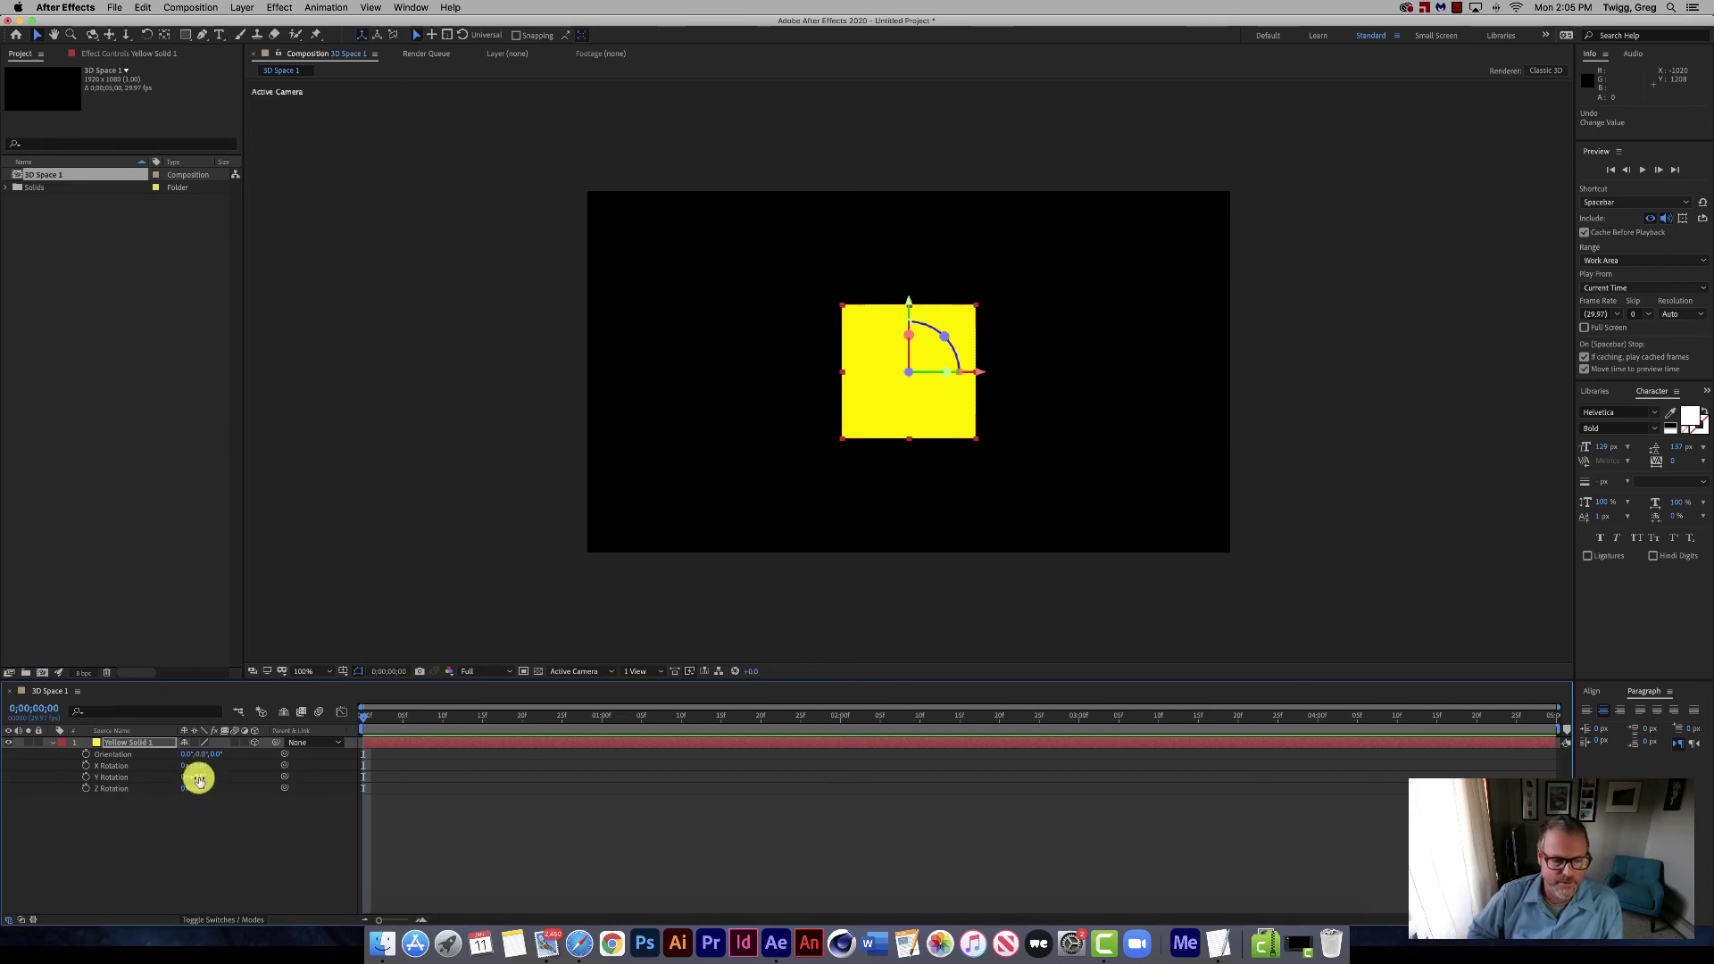
drag(191, 777, 444, 769)
key(super+z)
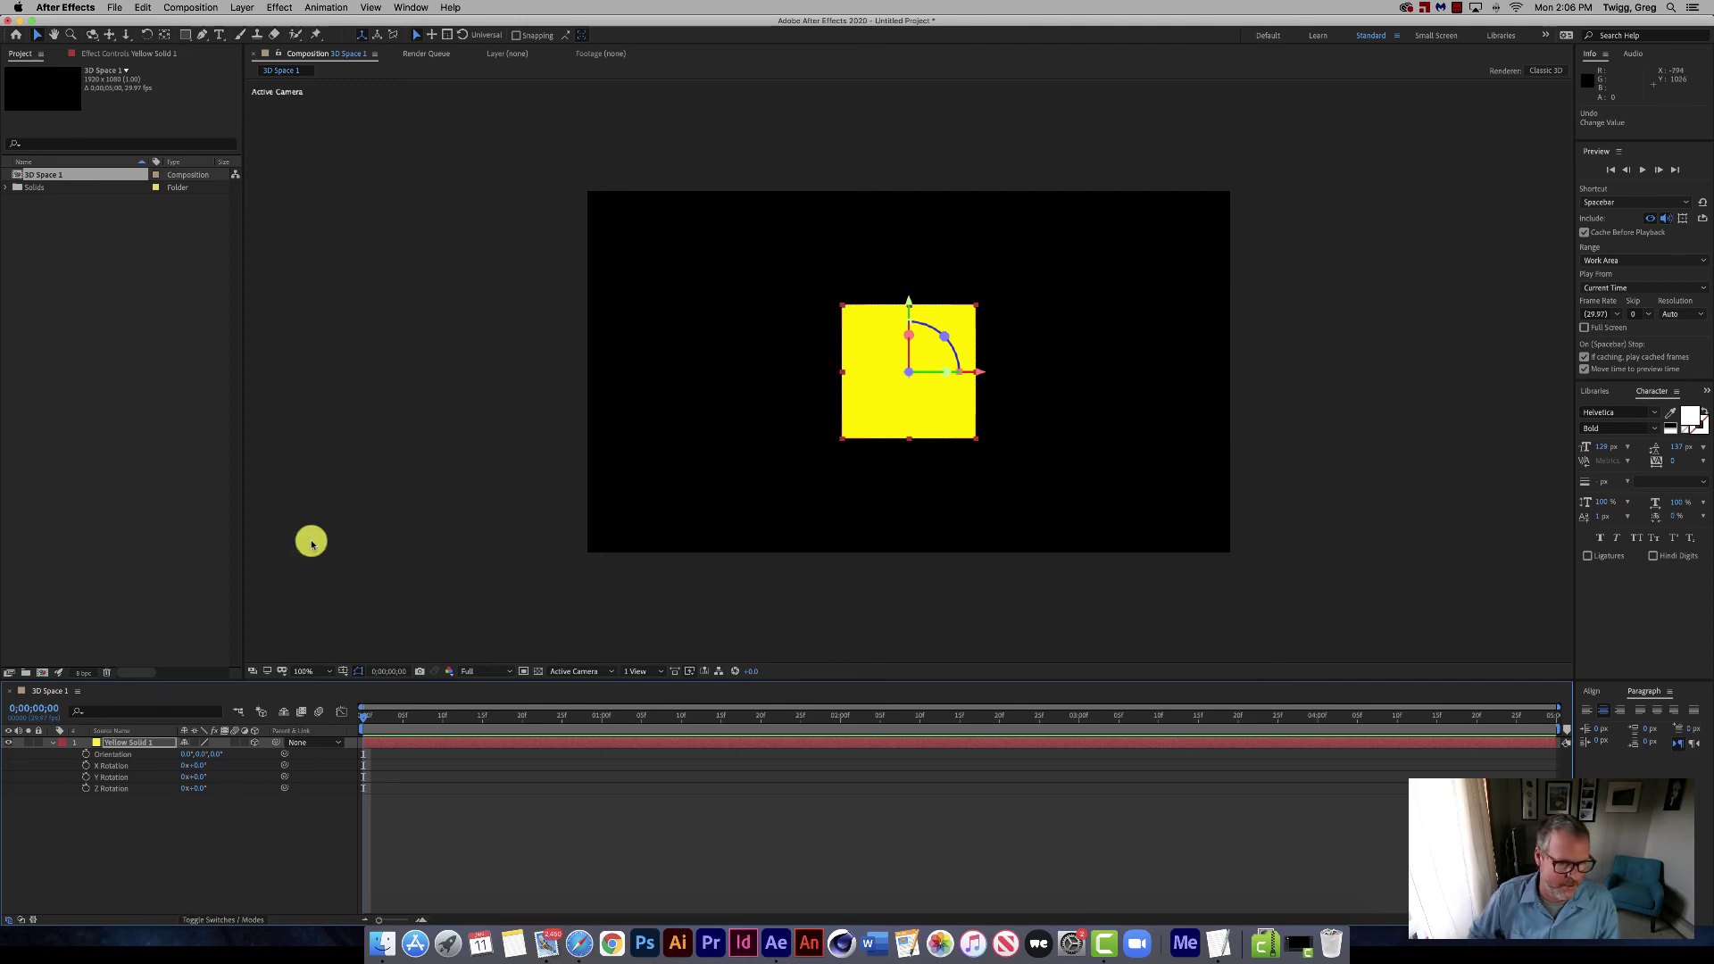
click(190, 777)
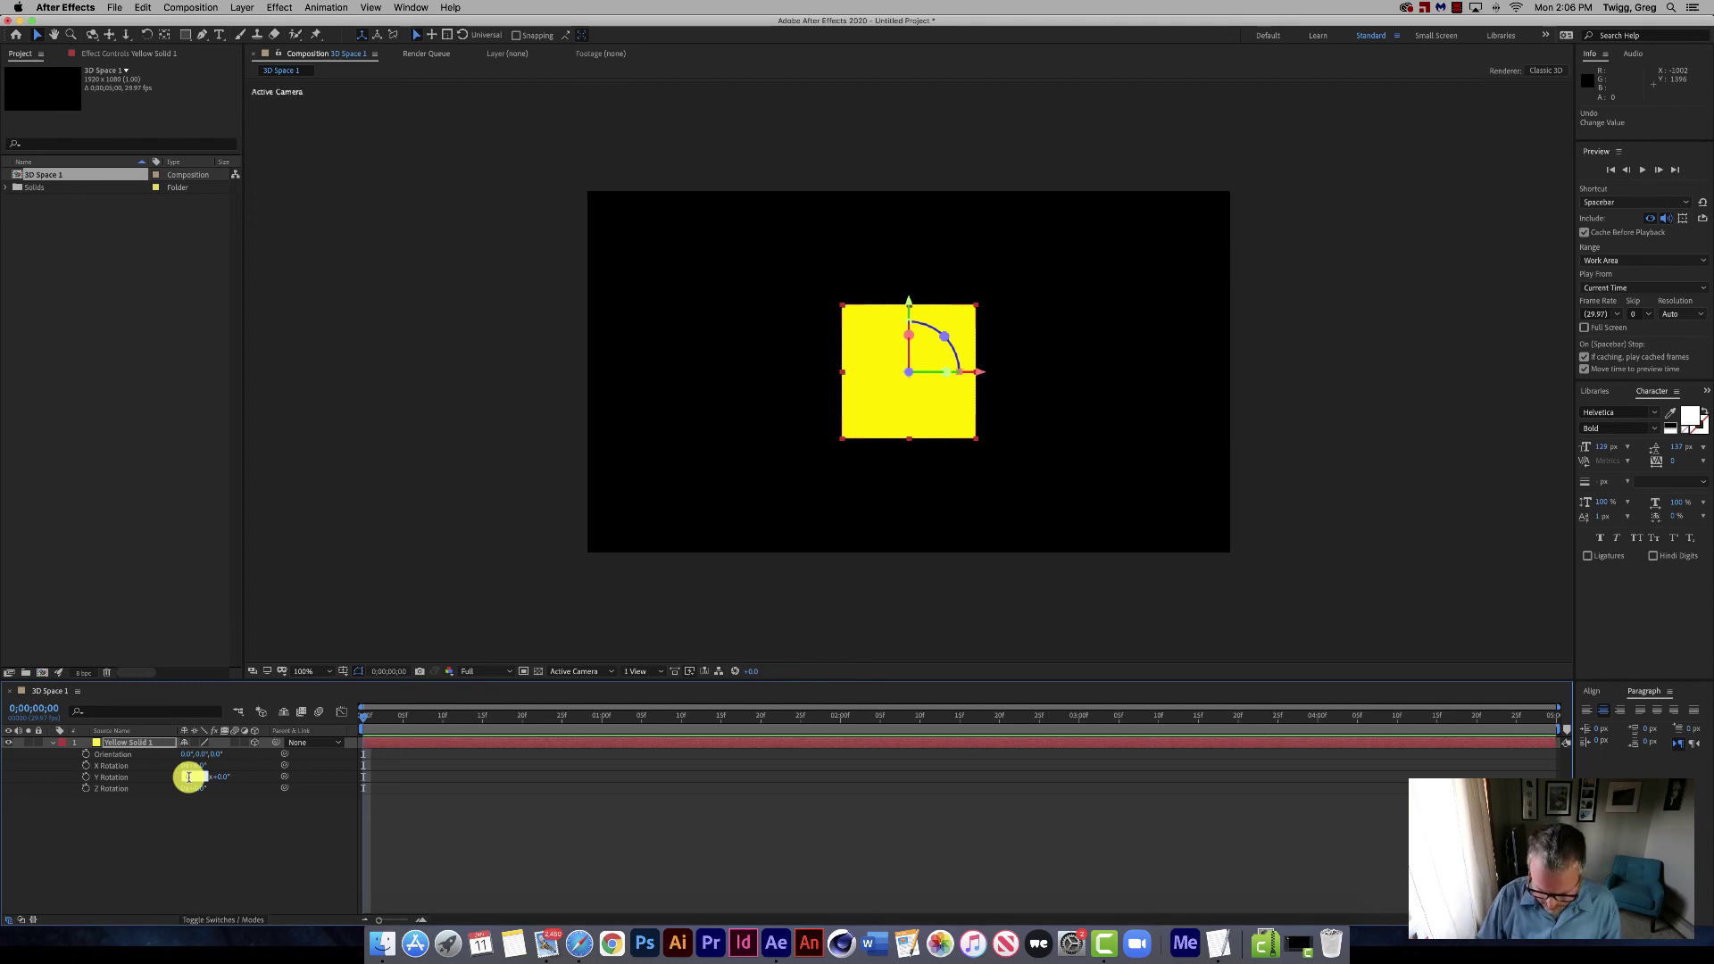
text(4)
key(Return)
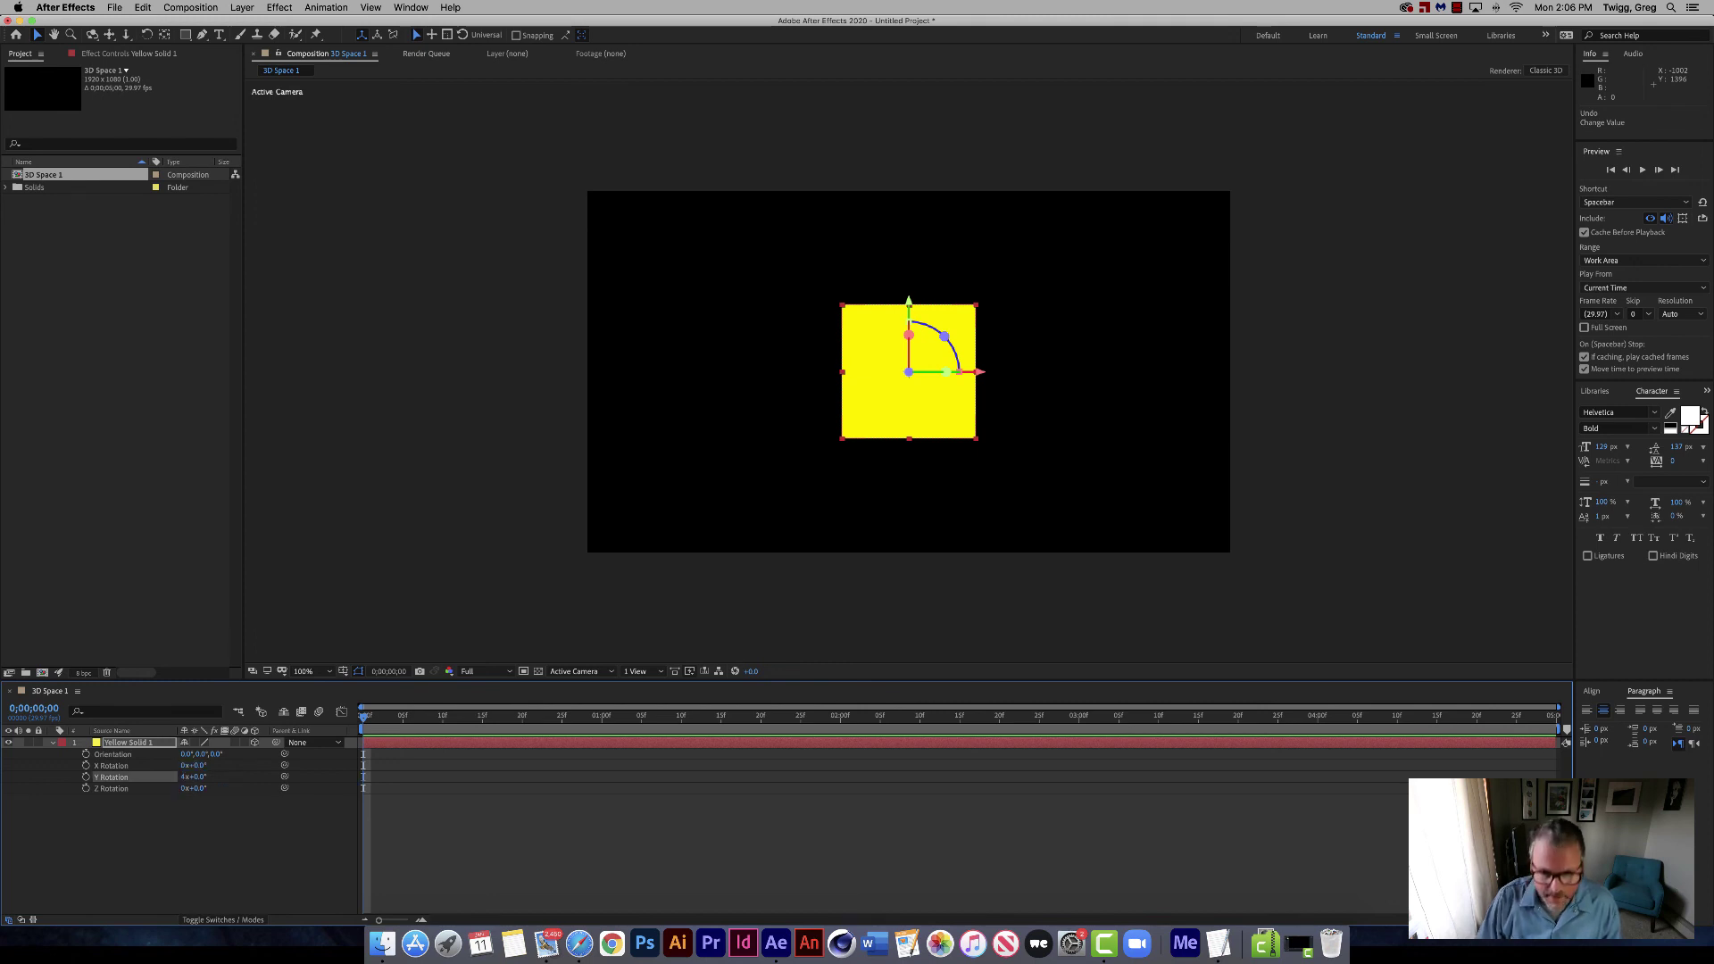
click(184, 785)
click(186, 777)
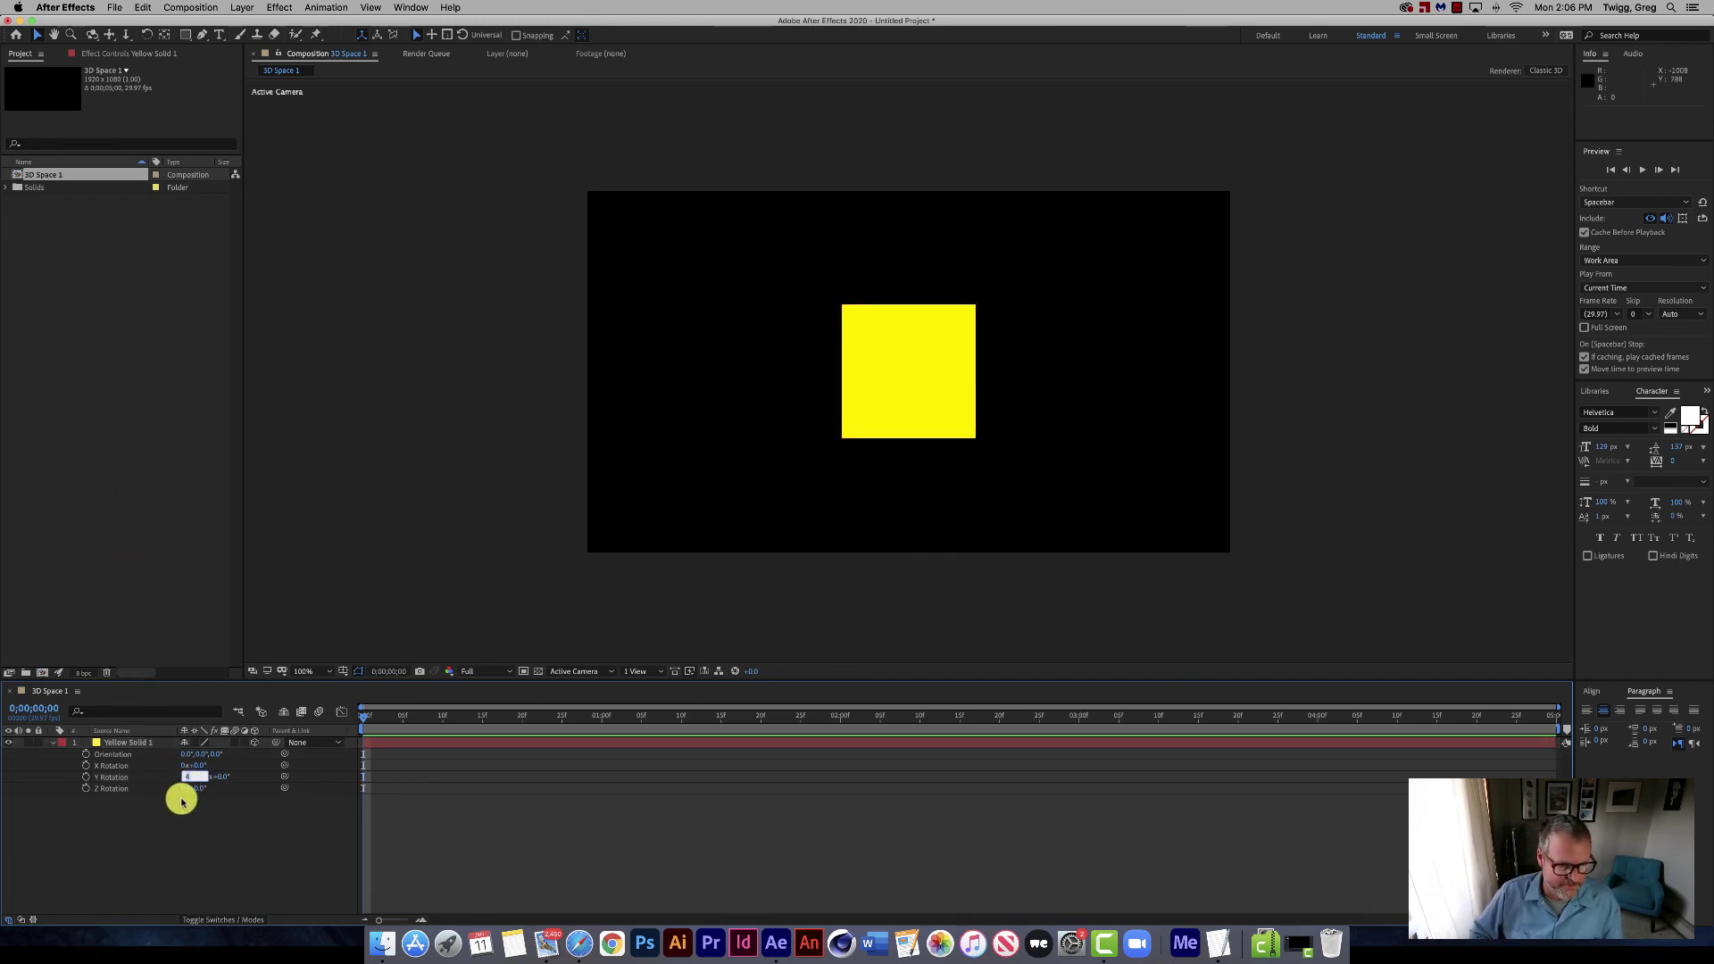
key(Return)
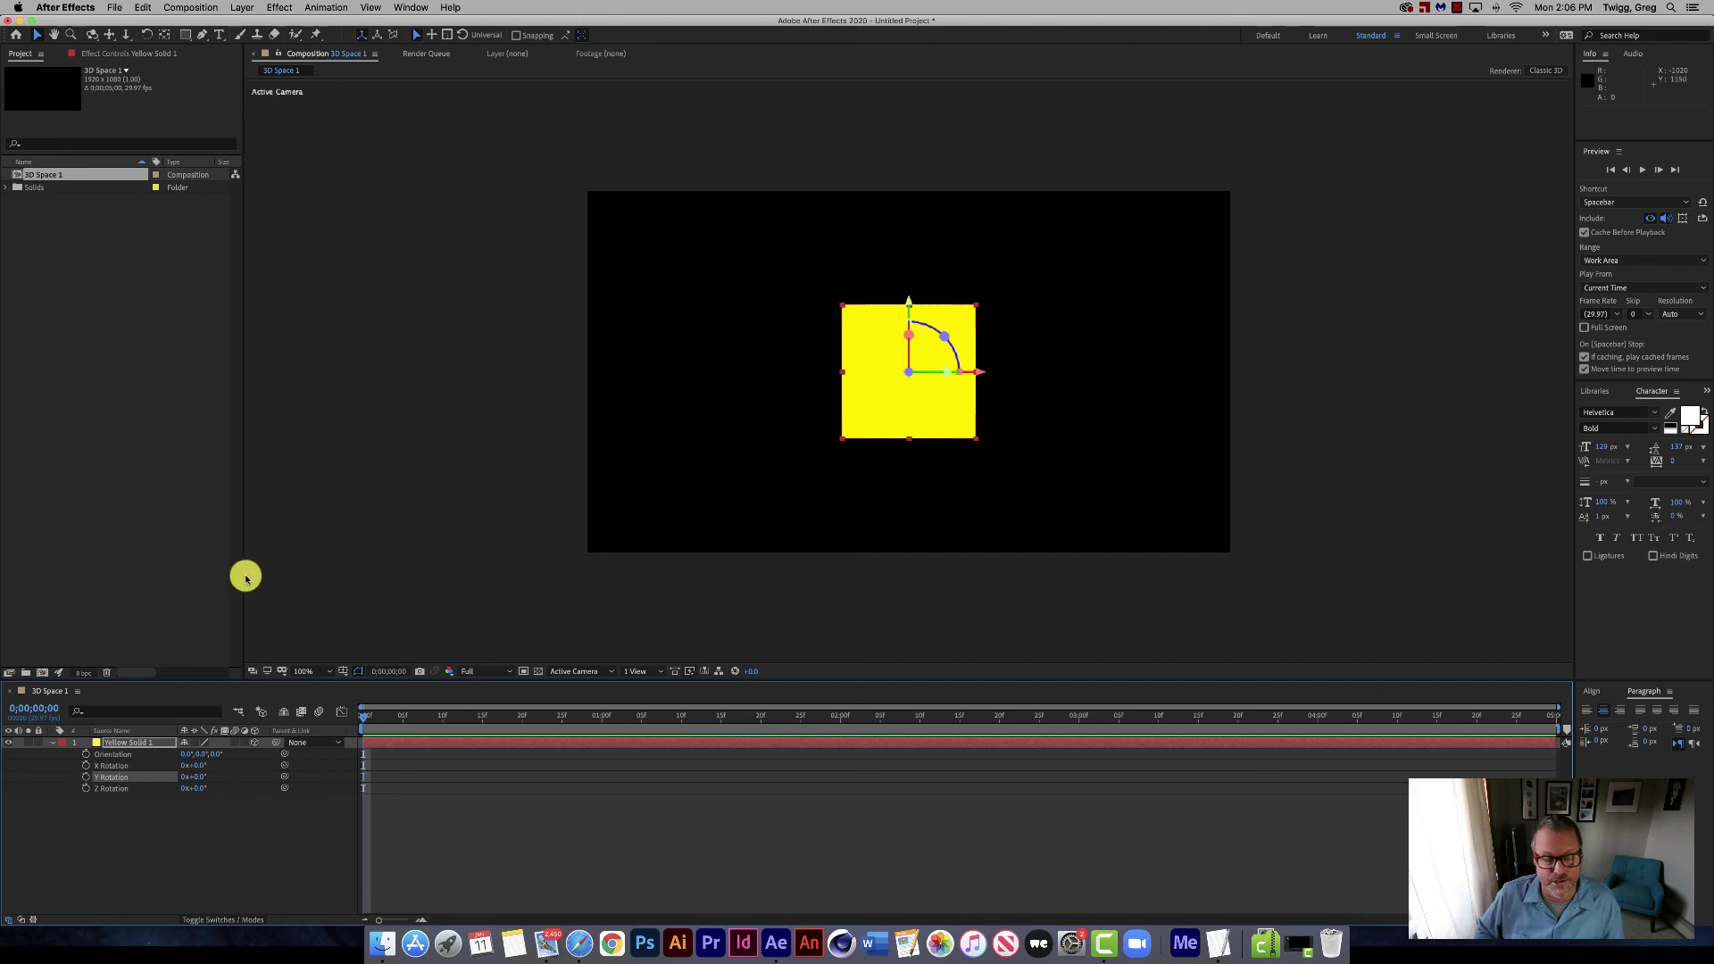
Select Yellow Solid 1 and expand its Transform group, Anchor Point through Opacity.
click(146, 742)
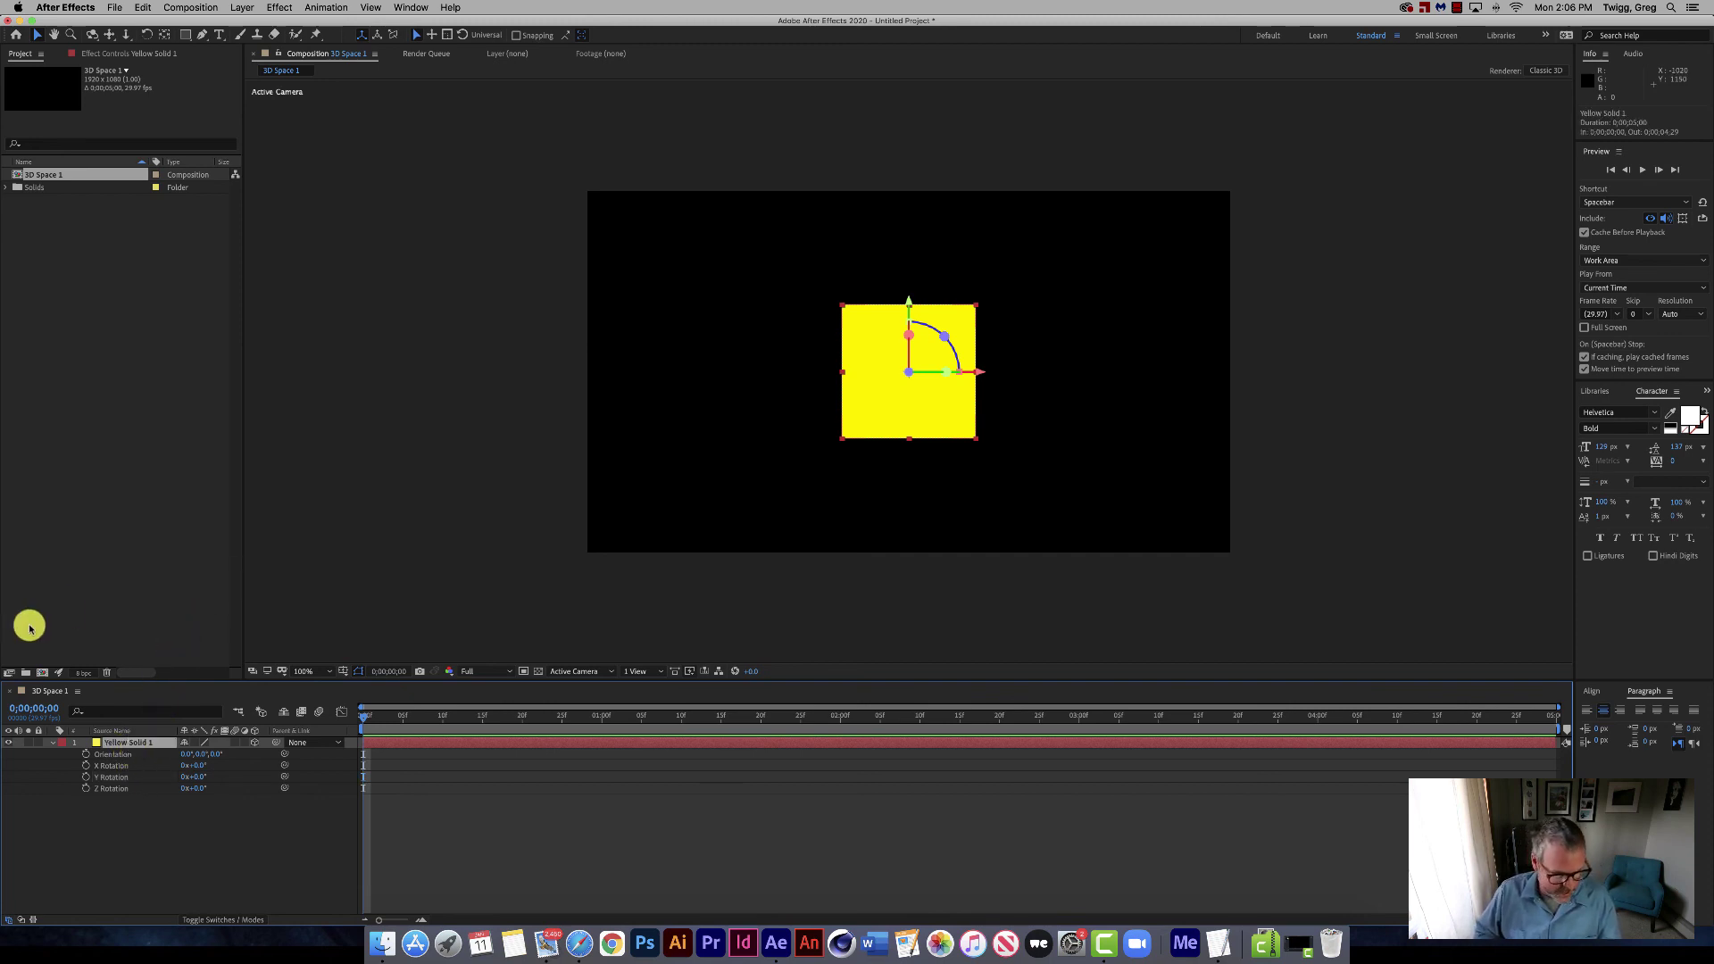
click(52, 742)
click(55, 745)
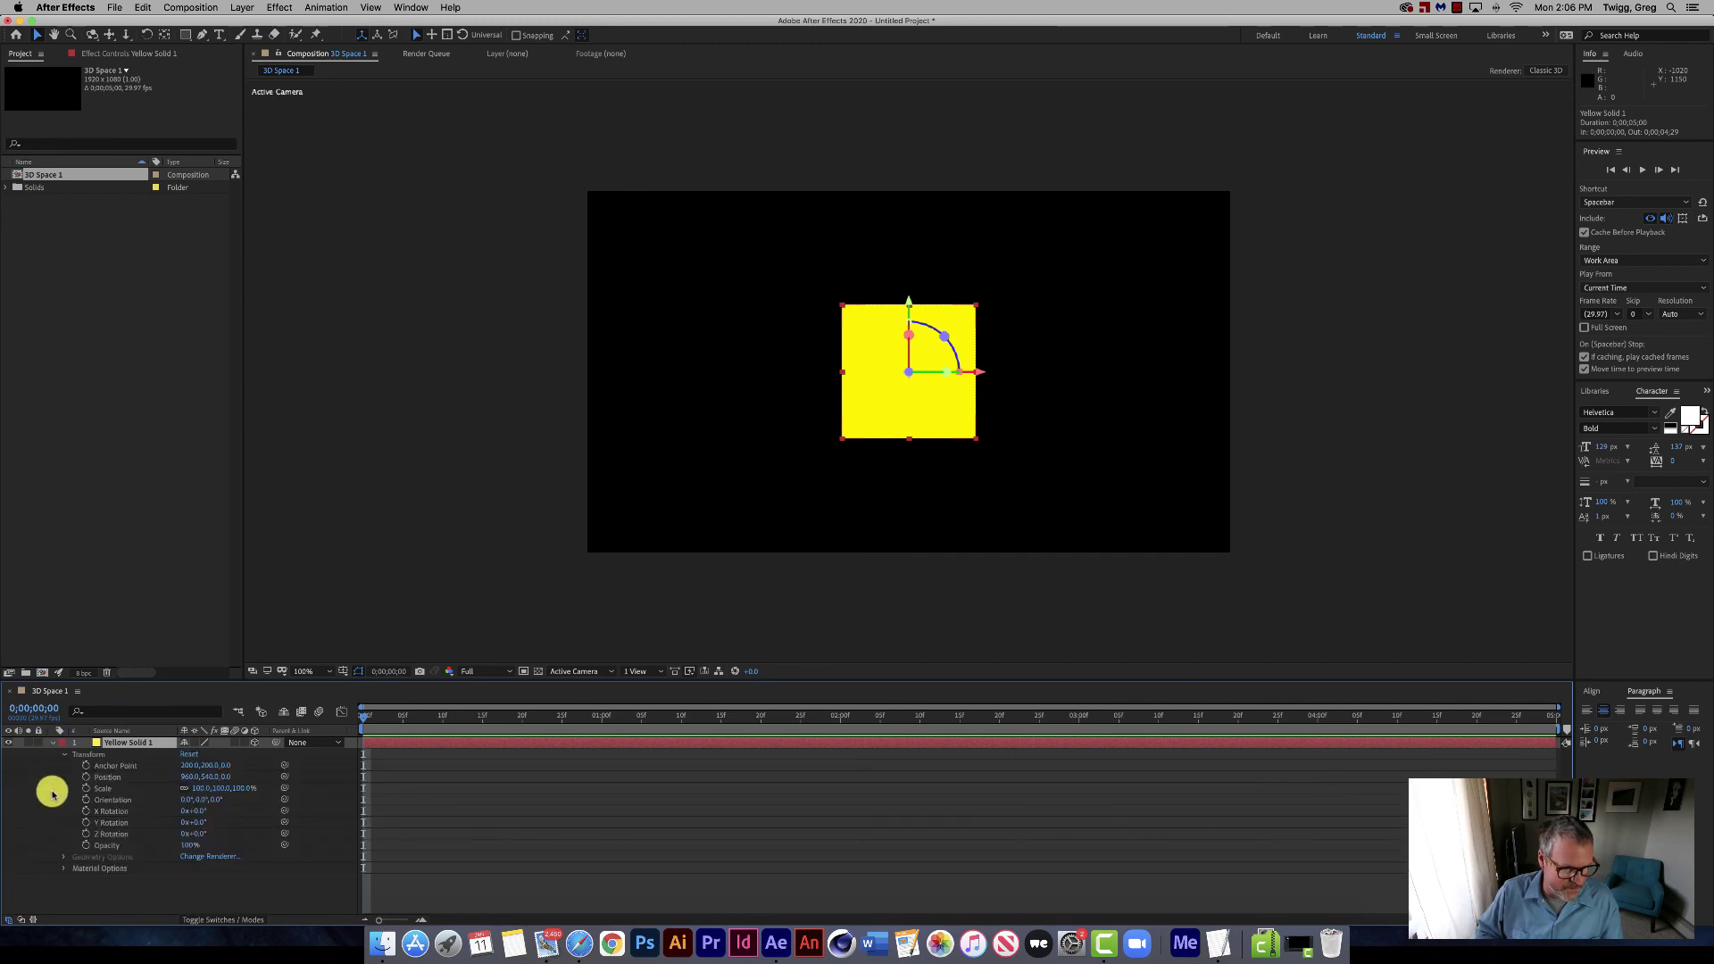